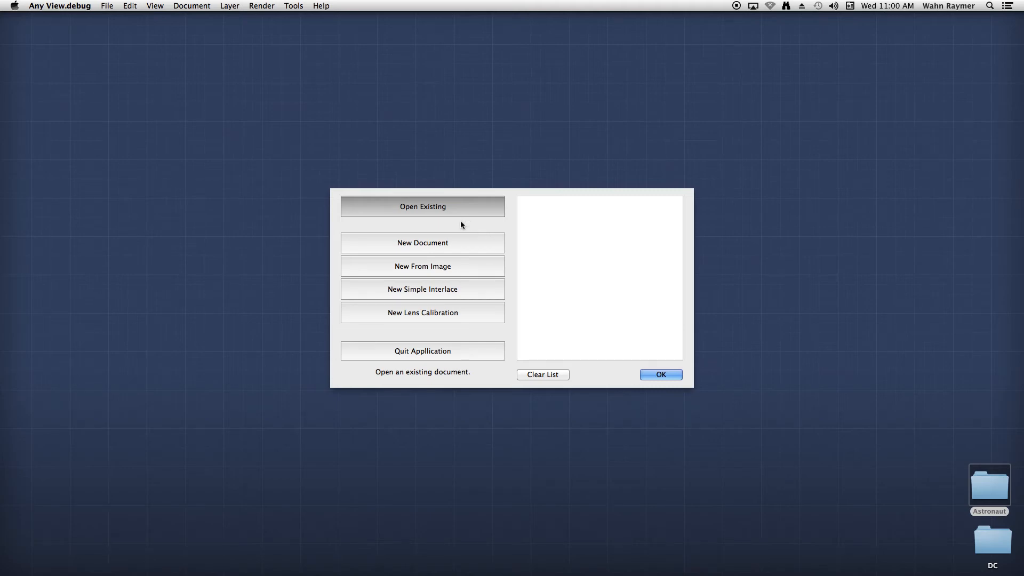
Create a new RGB document, 1200 by 1500 at resolution 150, with 18 views and a lens value of 40.
click(417, 243)
click(651, 376)
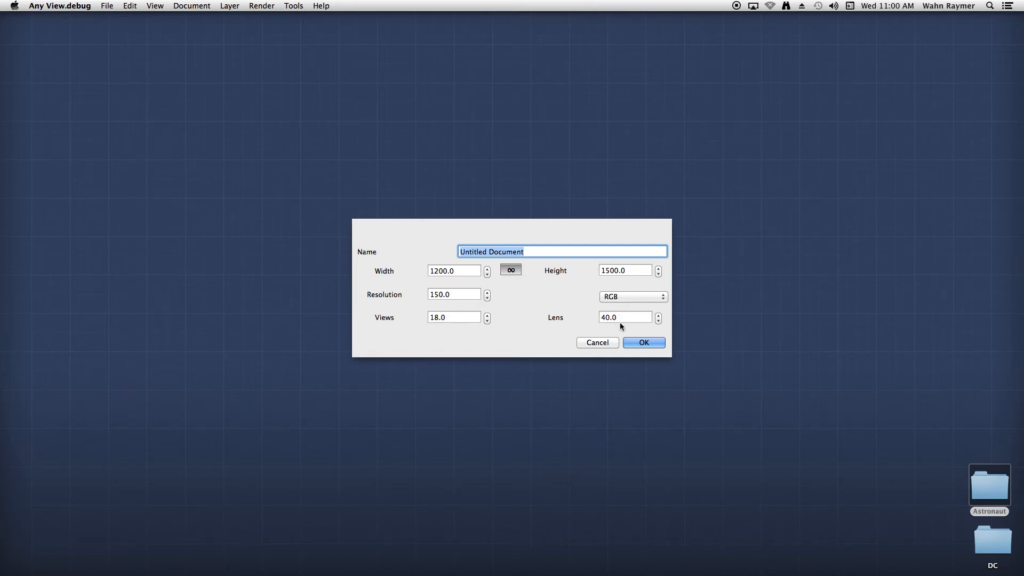
click(644, 345)
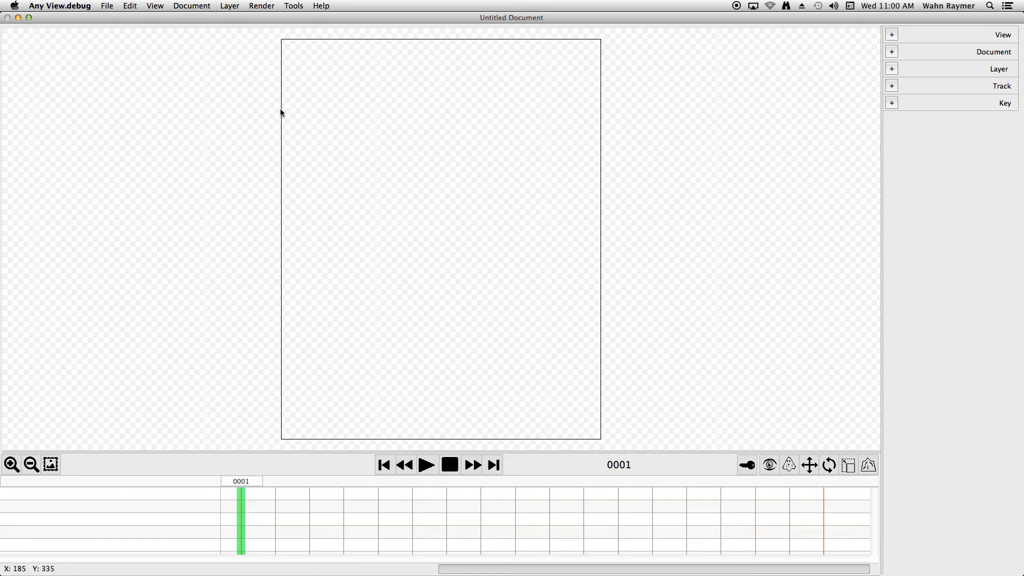
Import the Hawaii.jpg bitmap from the Astronaut folder as a layer.
click(106, 5)
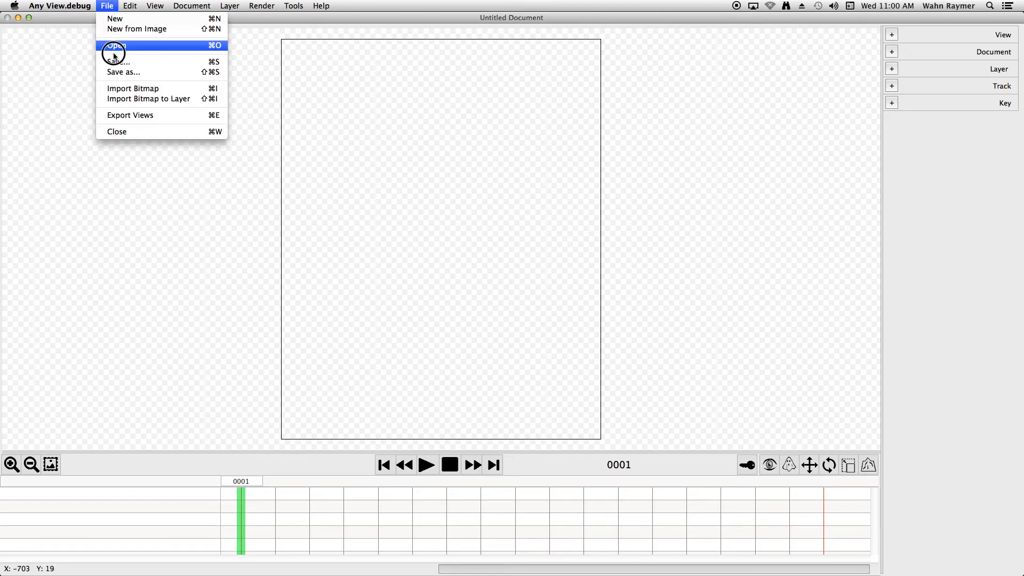
click(119, 100)
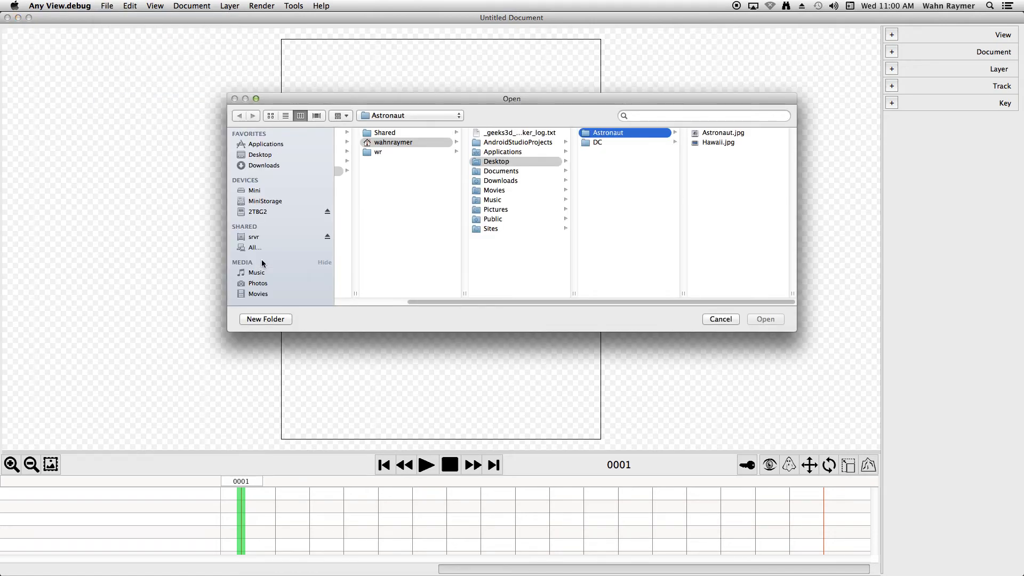
click(714, 143)
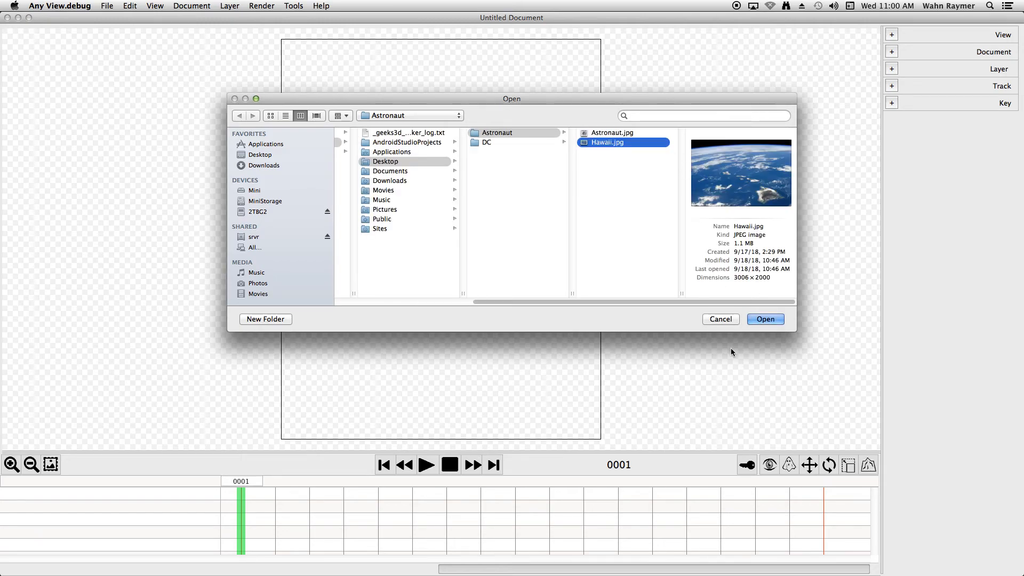
click(764, 320)
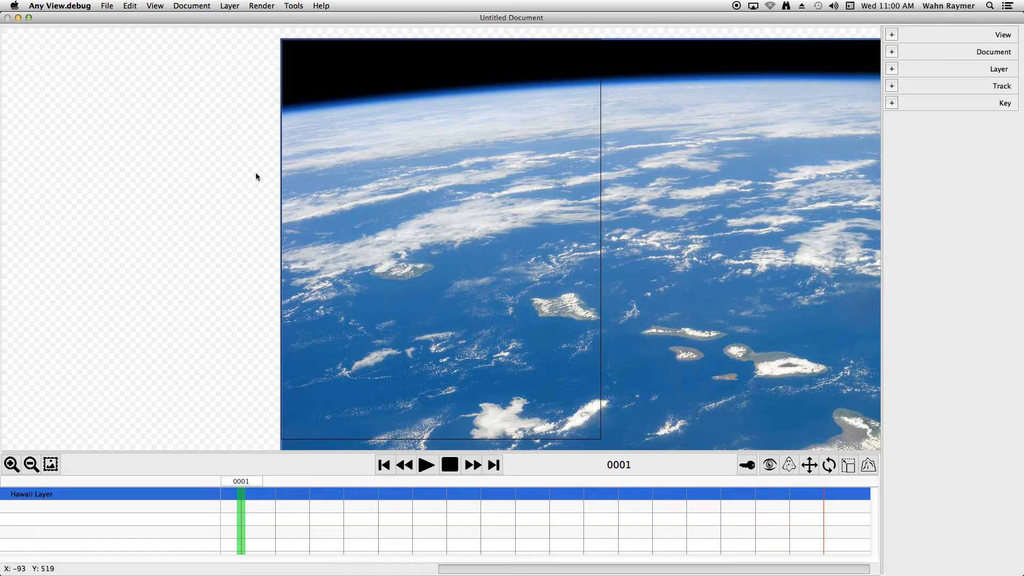
Position the Hawaii layer at Left -900 and Top -200.
click(35, 497)
click(895, 69)
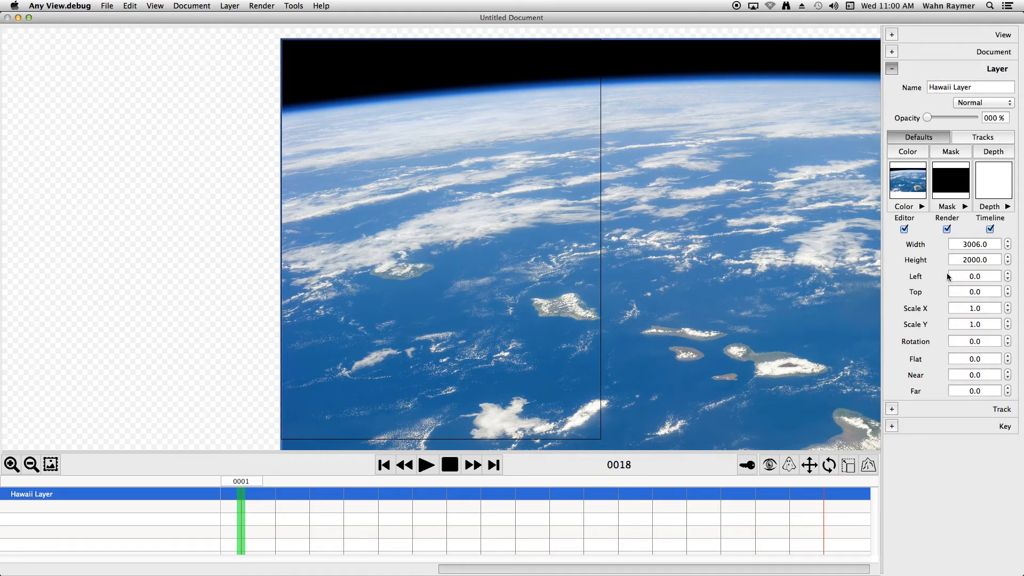
click(984, 277)
text(-900)
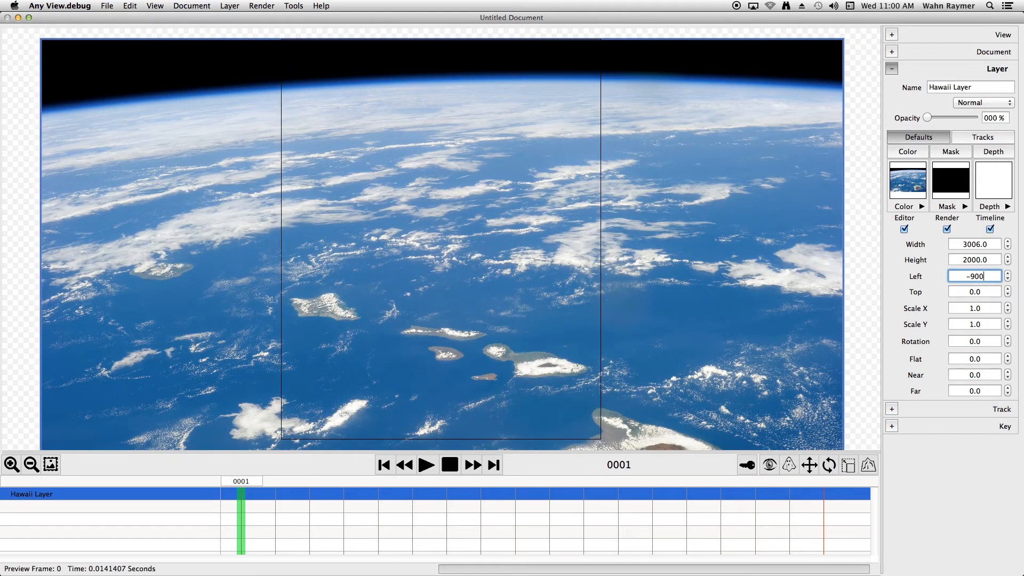
click(993, 295)
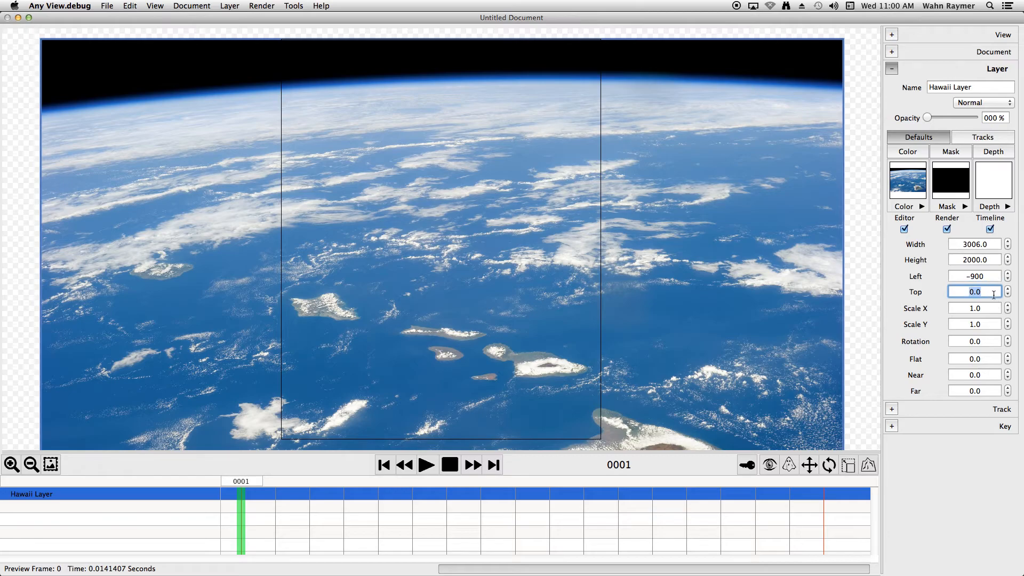
text(-200)
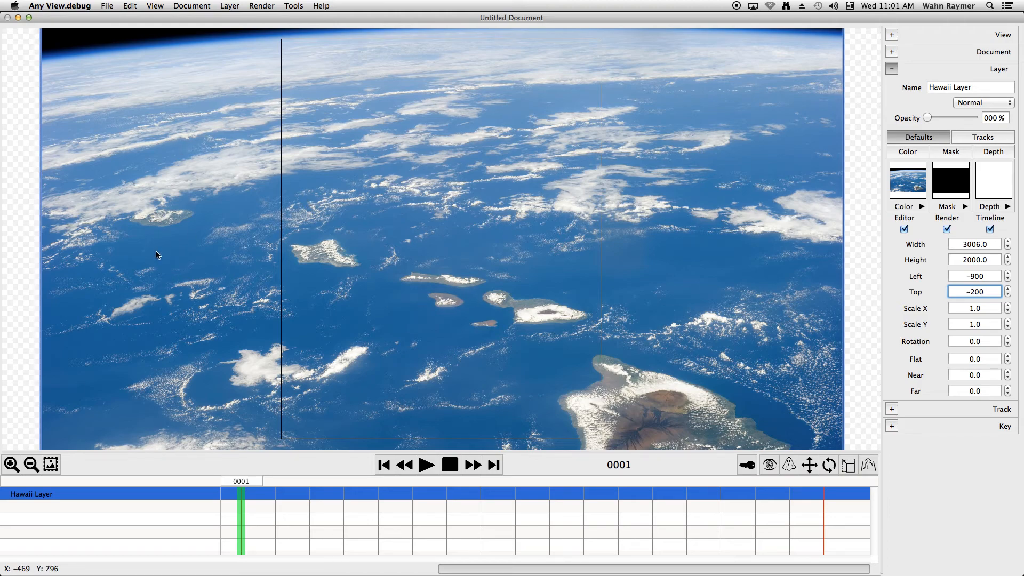
Import the Astronaut.jpg bitmap as a layer above the Hawaii layer.
click(107, 6)
click(134, 99)
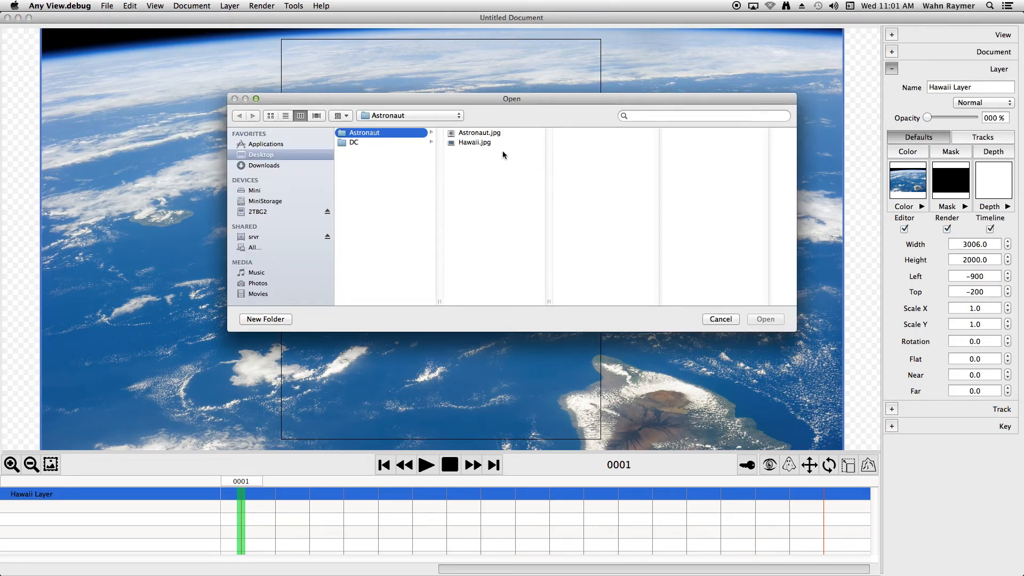
click(466, 136)
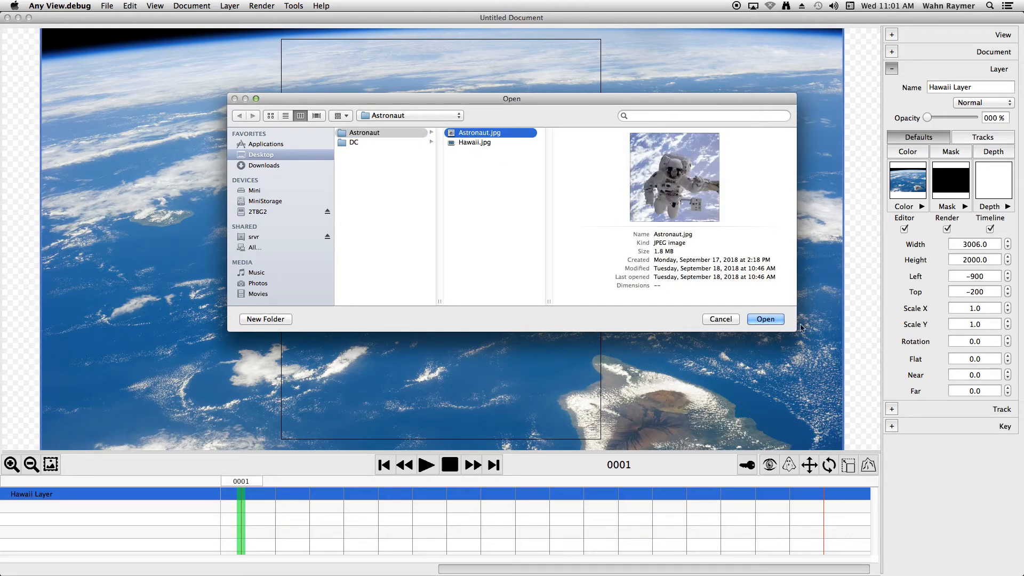
click(764, 319)
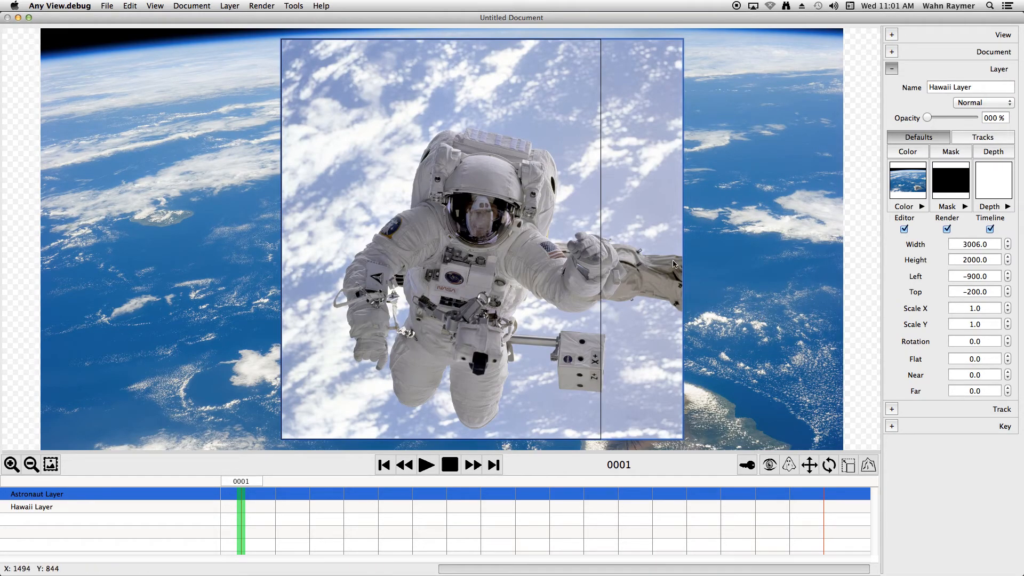
Position the Astronaut layer at Left -150 and Top -100.
click(38, 495)
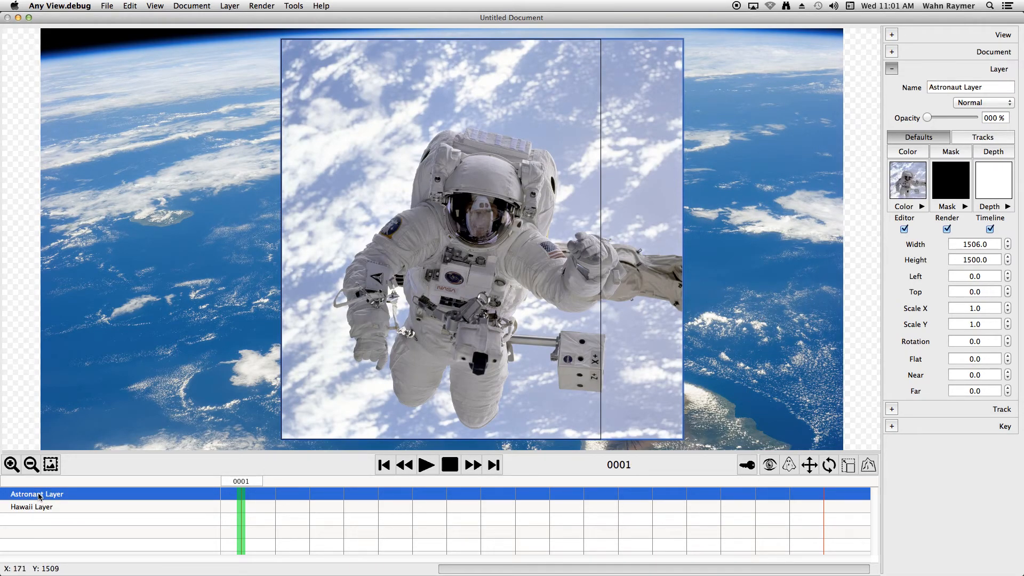
click(975, 276)
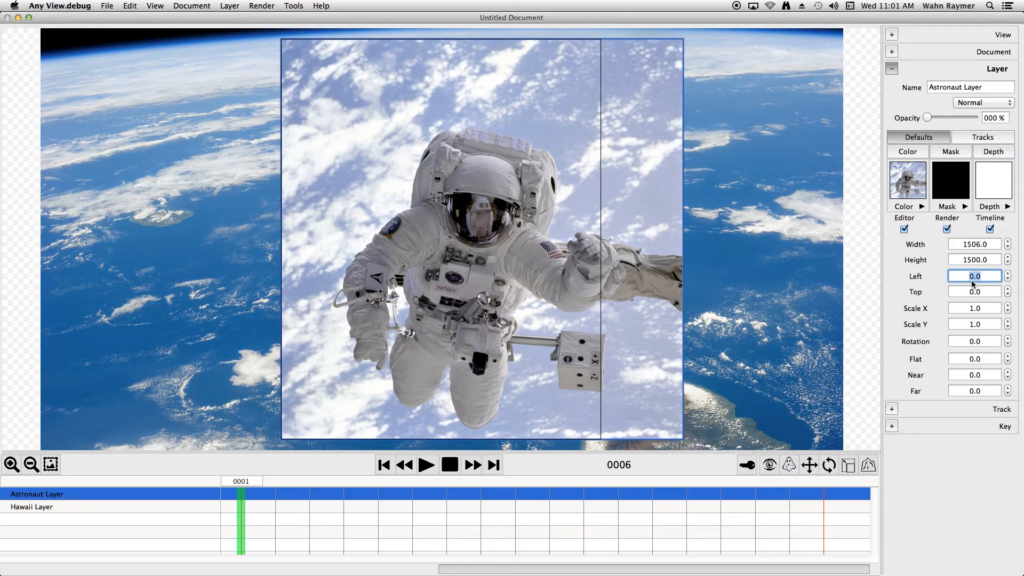
text(-150)
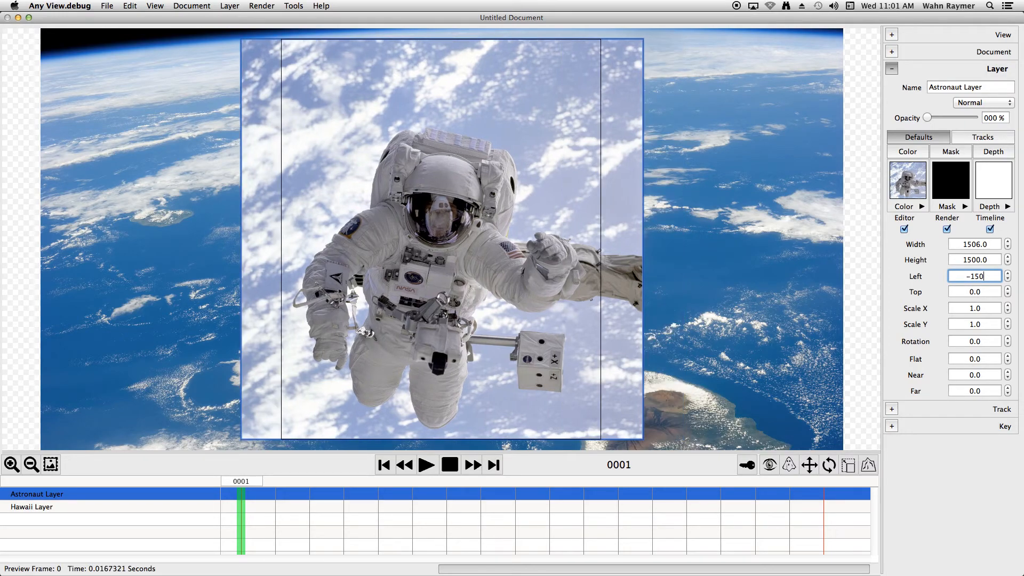
click(982, 292)
text(-100)
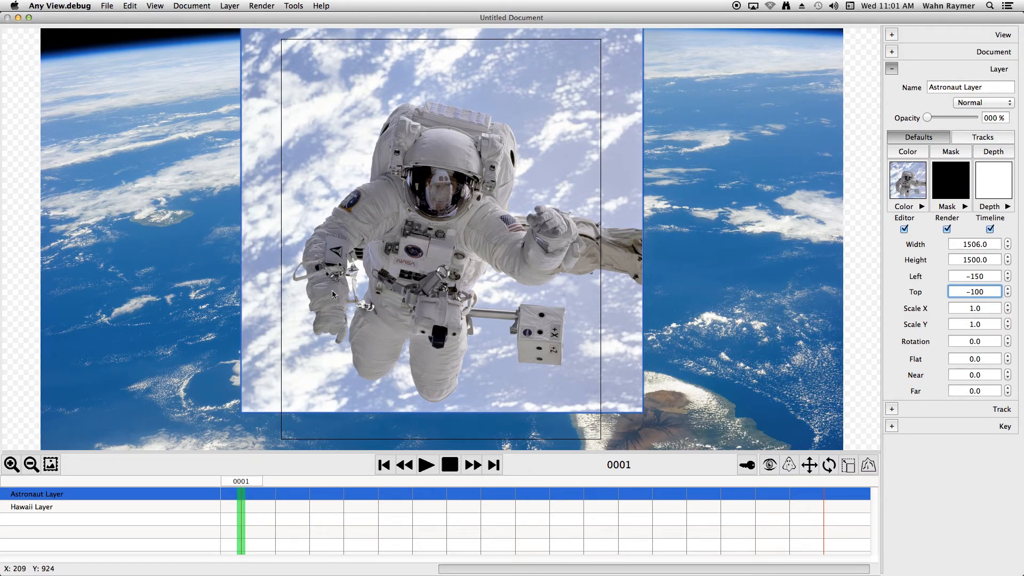
Open the Astronaut bitmap from the document's bitmaps for editing and show it against a black background.
click(893, 68)
click(891, 51)
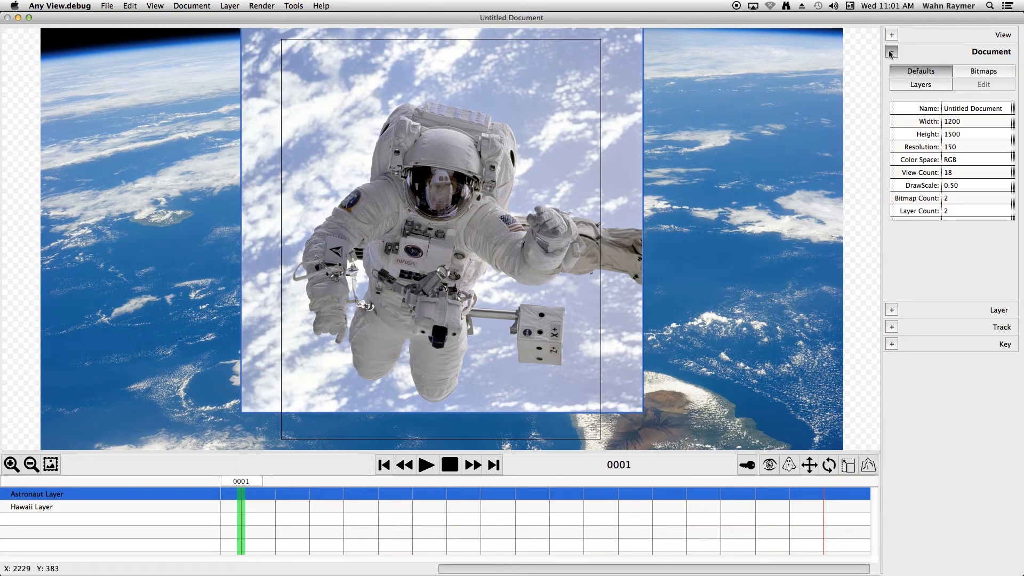
click(986, 71)
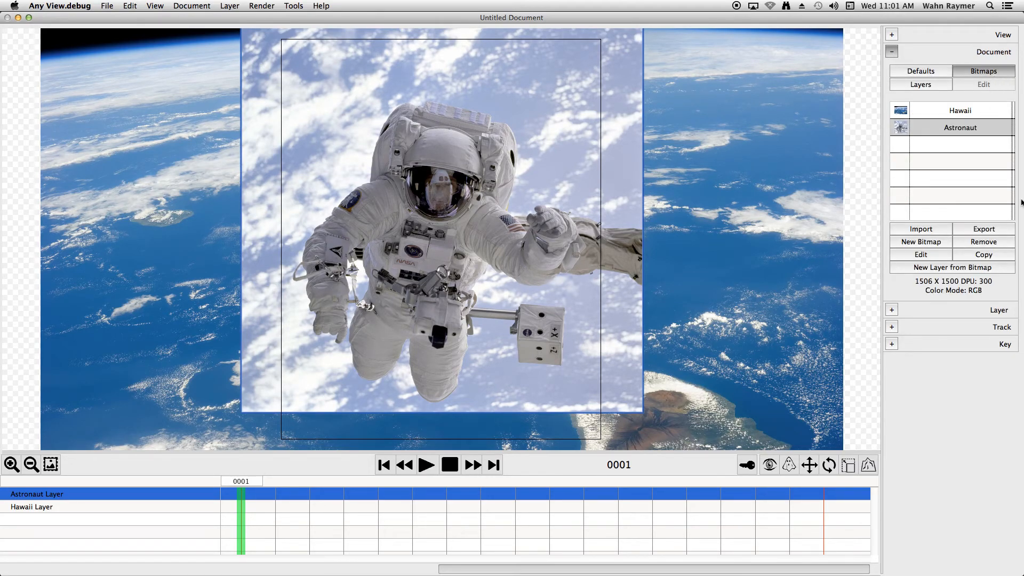
click(901, 129)
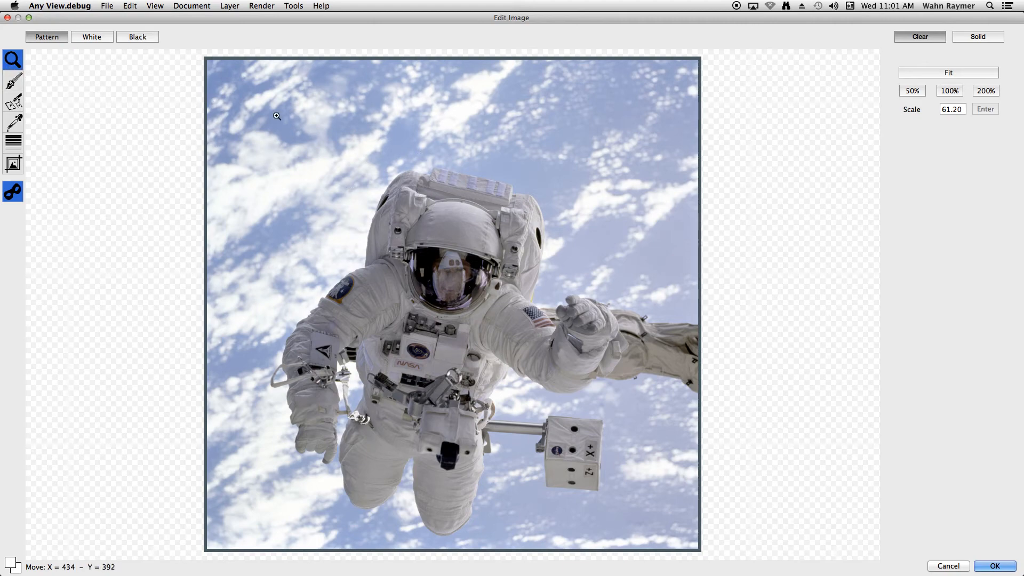
click(140, 37)
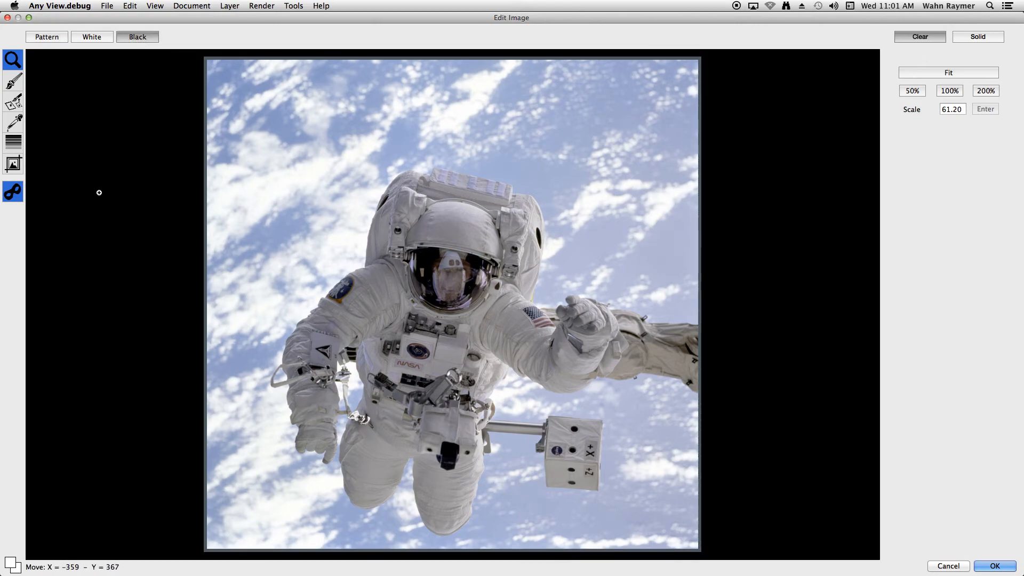
Erase the background along the top and left edge of the astronaut's backpack with the 60px, 100hd brush.
click(15, 83)
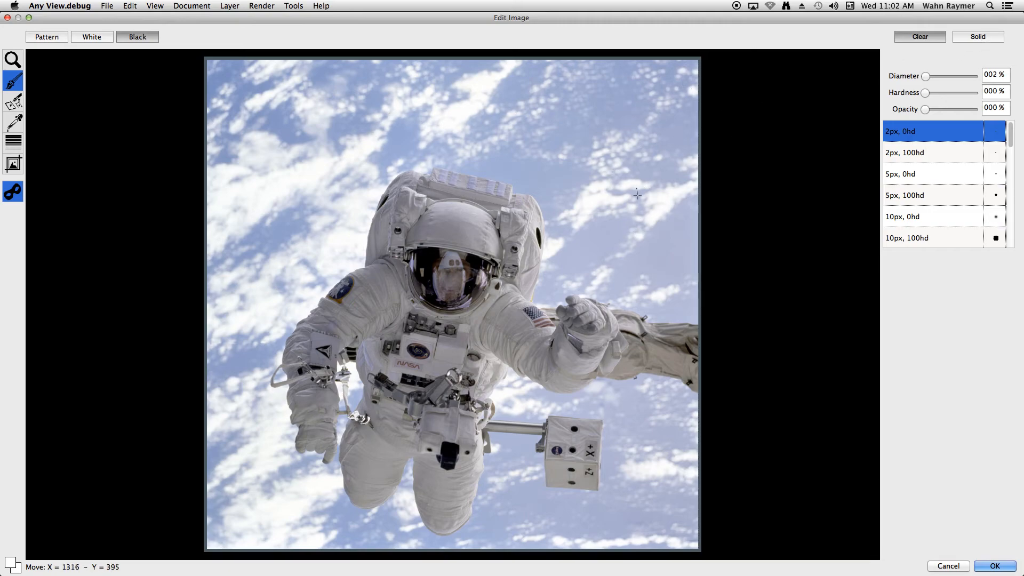
mouse_move(1011, 139)
mouse_down()
mouse_move(1019, 220)
mouse_move(1009, 198)
mouse_up()
click(993, 159)
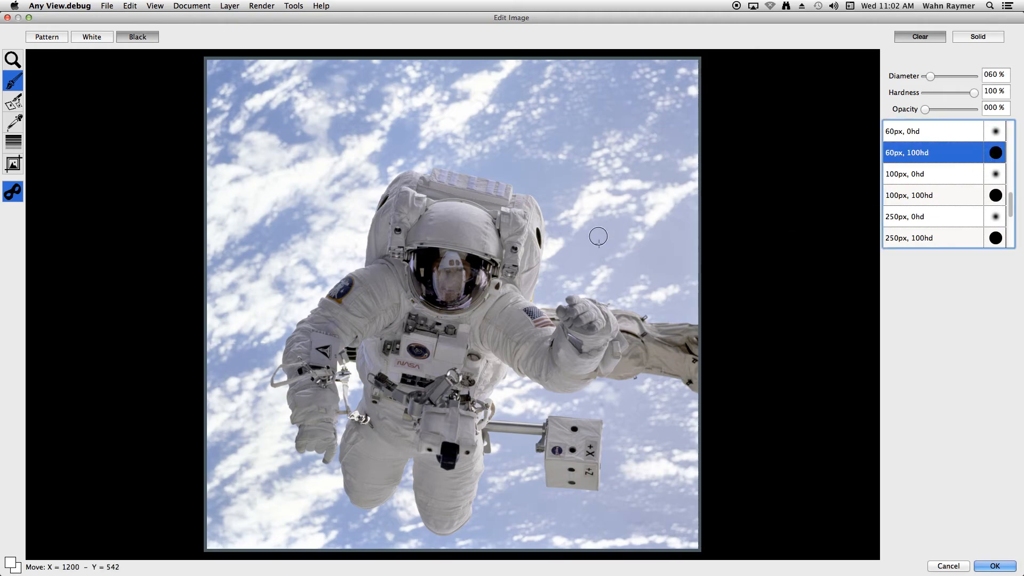
click(516, 179)
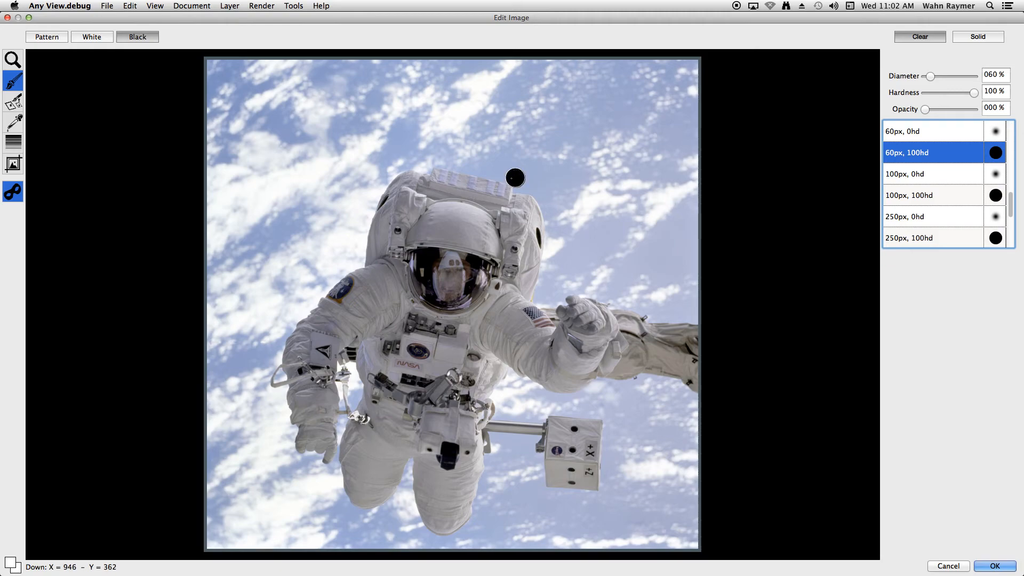
shift+click(438, 159)
shift+click(426, 167)
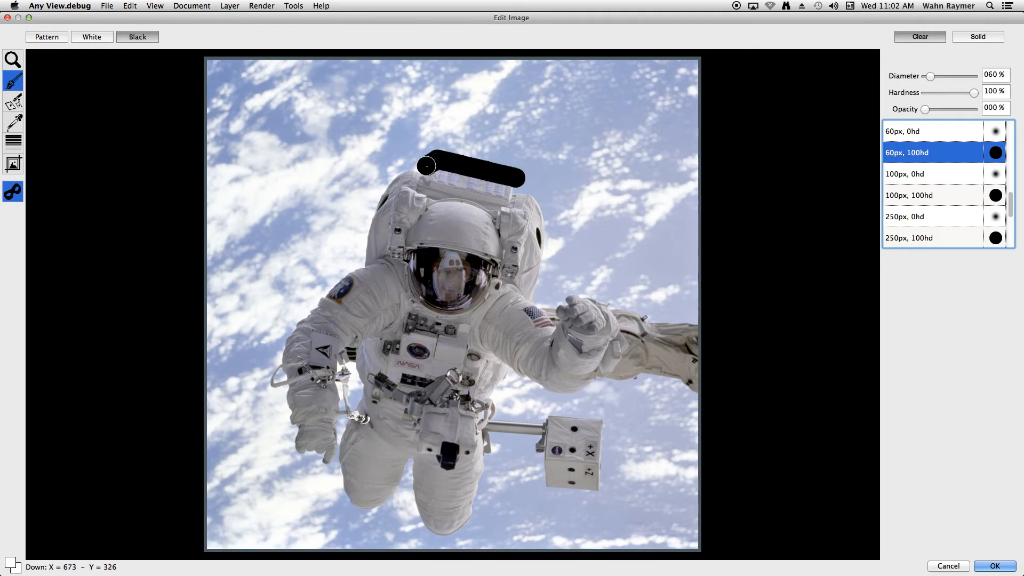
drag(408, 161, 397, 166)
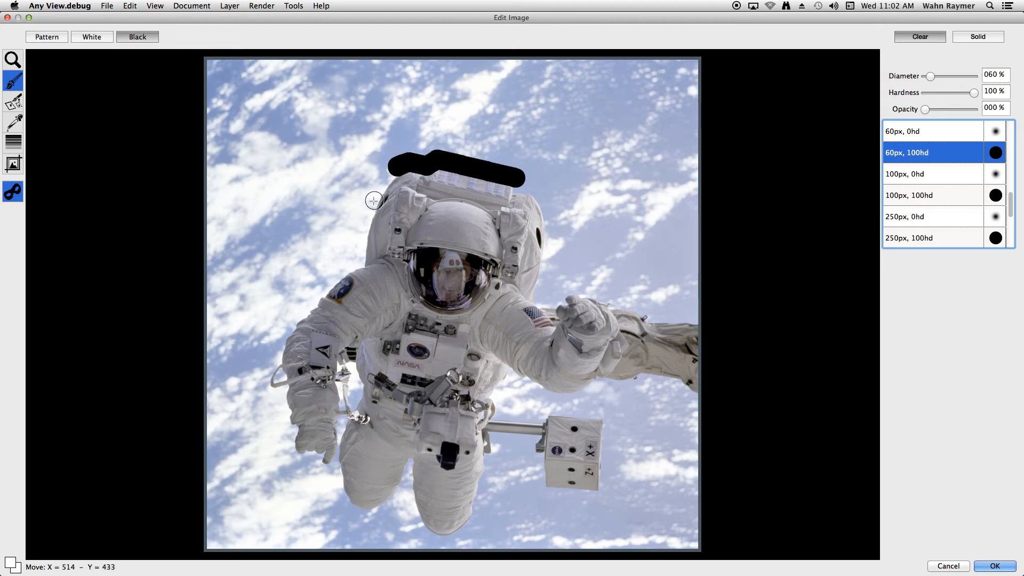
drag(372, 201, 360, 230)
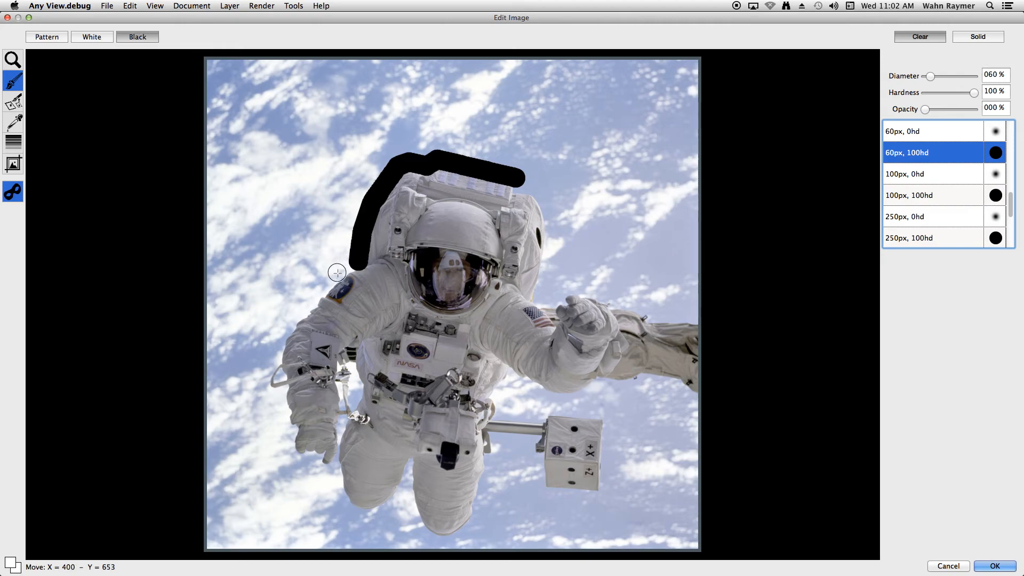
Continue erasing around the astronaut's arms, legs and raised hand until the cleared outline closes at the backpack.
mouse_move(336, 274)
mouse_down()
mouse_move(277, 348)
mouse_move(289, 455)
mouse_move(333, 472)
mouse_move(352, 517)
mouse_move(395, 509)
mouse_move(444, 542)
mouse_move(465, 541)
mouse_move(481, 523)
mouse_move(490, 472)
mouse_up()
mouse_move(491, 433)
mouse_down()
mouse_move(497, 396)
mouse_move(515, 376)
mouse_move(560, 401)
mouse_move(600, 384)
mouse_up()
mouse_move(613, 348)
mouse_down()
mouse_move(631, 334)
mouse_move(624, 311)
mouse_move(596, 290)
mouse_up()
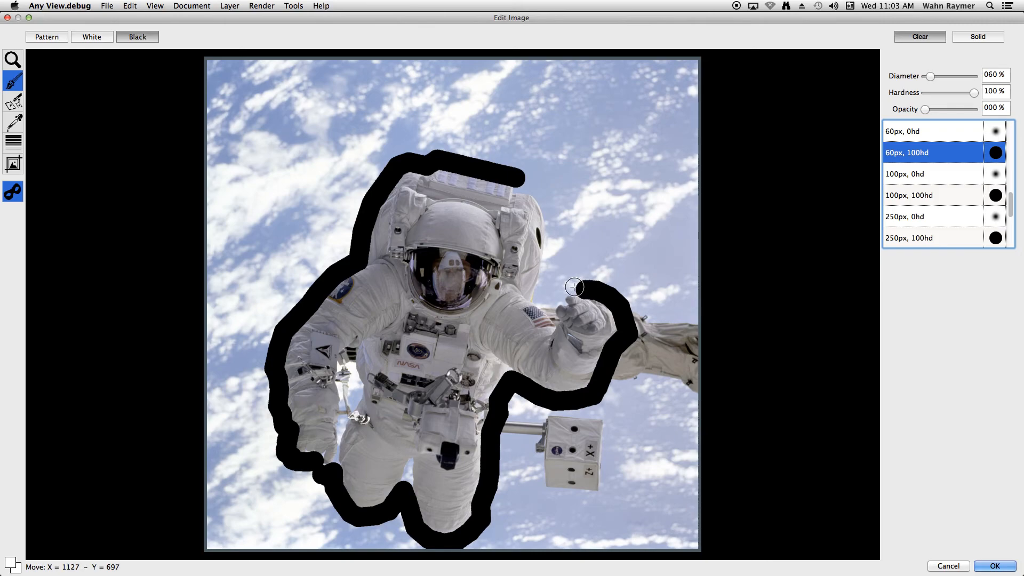
drag(575, 287, 559, 294)
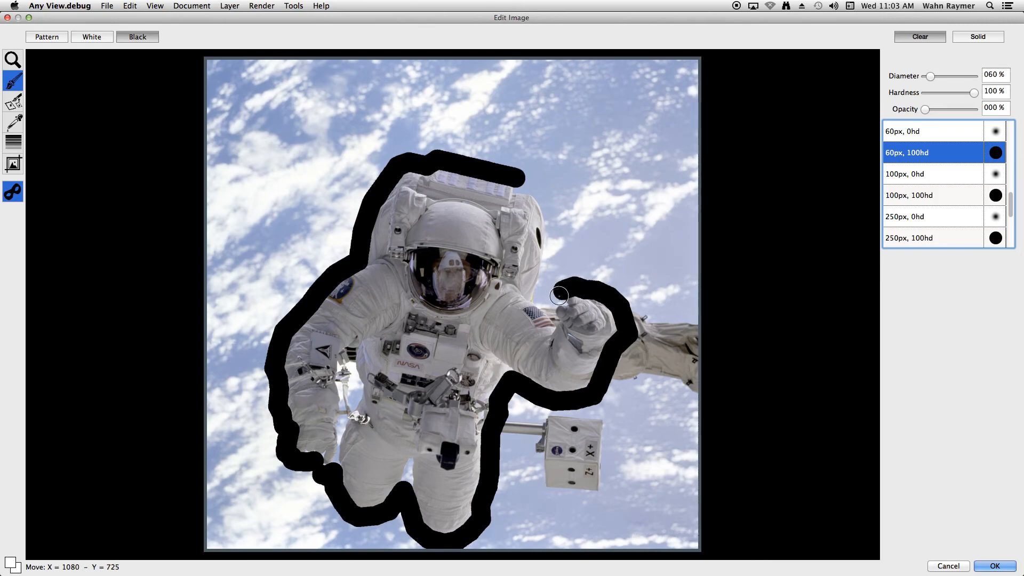
mouse_move(549, 303)
mouse_down()
mouse_move(552, 230)
mouse_move(539, 187)
mouse_move(521, 184)
mouse_up()
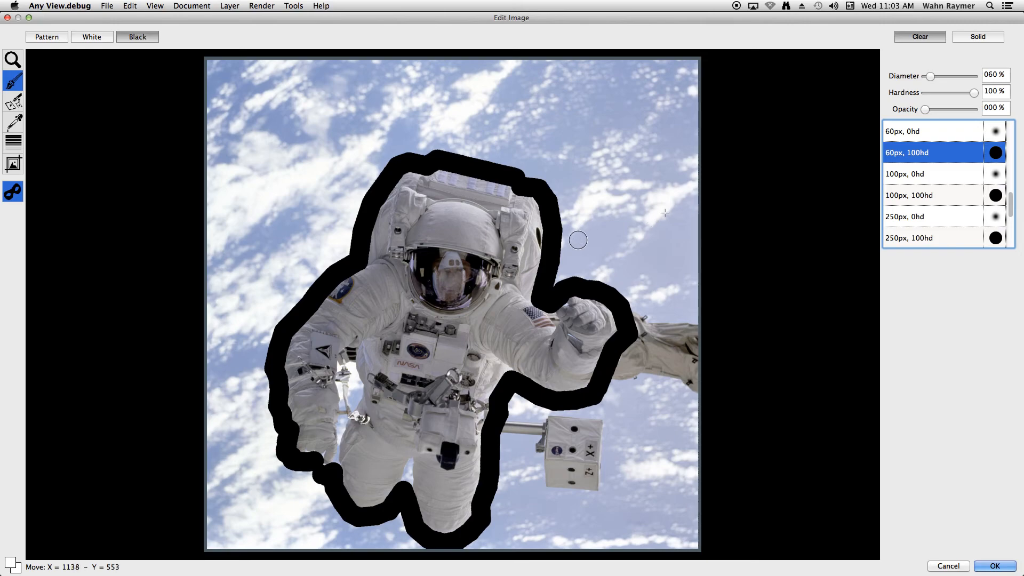
Erase the background in the gap between the astronaut's lowered arm and body with the 30px, 100hd brush.
drag(1010, 206, 1008, 167)
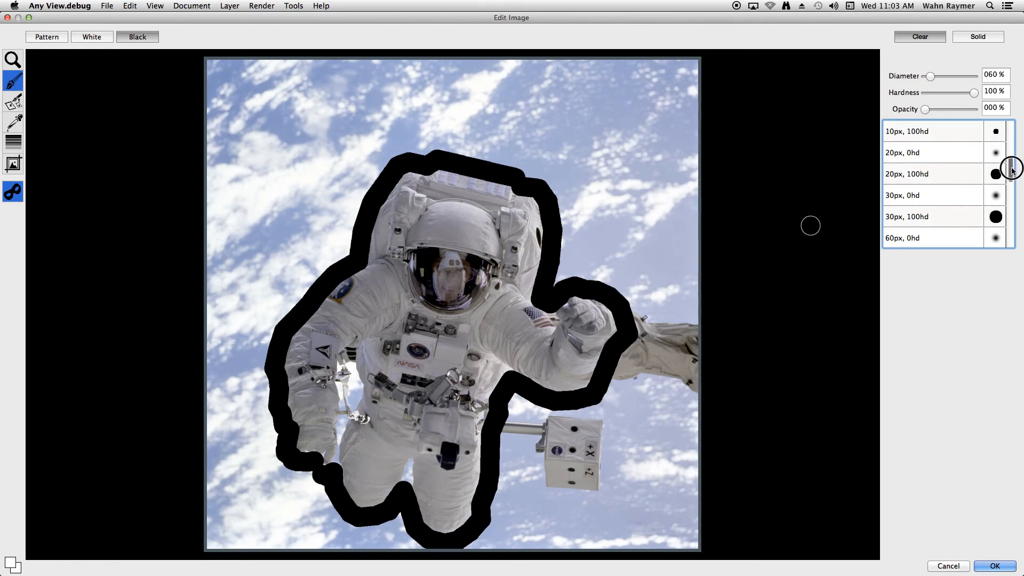
click(997, 217)
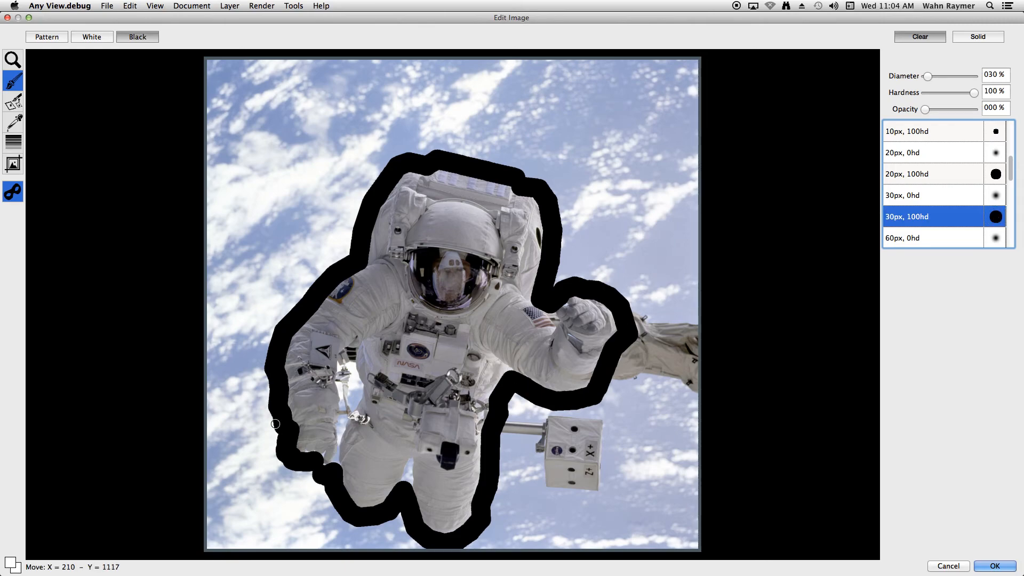
click(350, 367)
click(341, 364)
drag(339, 374, 339, 422)
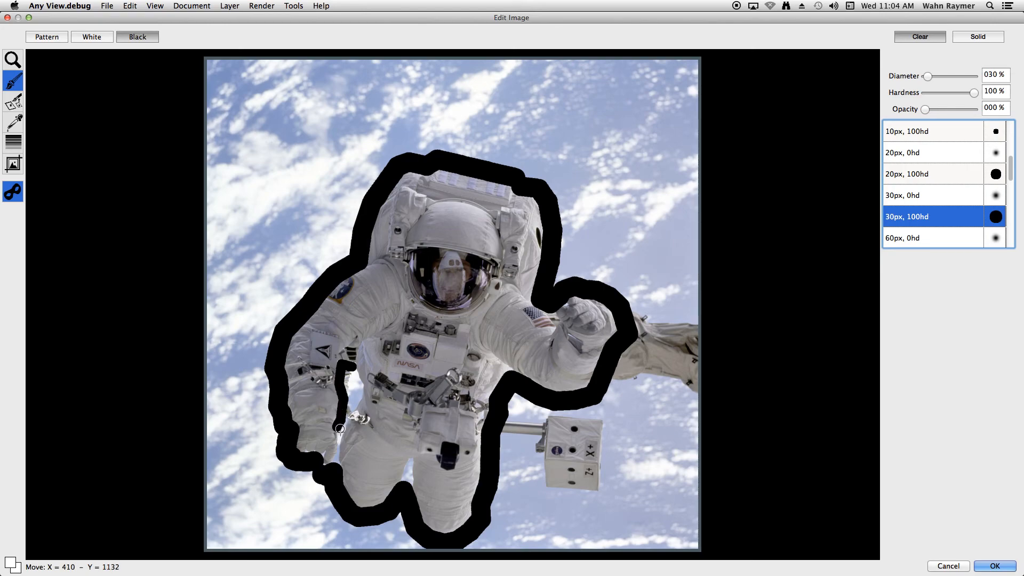
drag(339, 436, 344, 428)
mouse_move(360, 396)
mouse_down()
mouse_move(352, 369)
mouse_move(348, 403)
mouse_move(346, 375)
mouse_up()
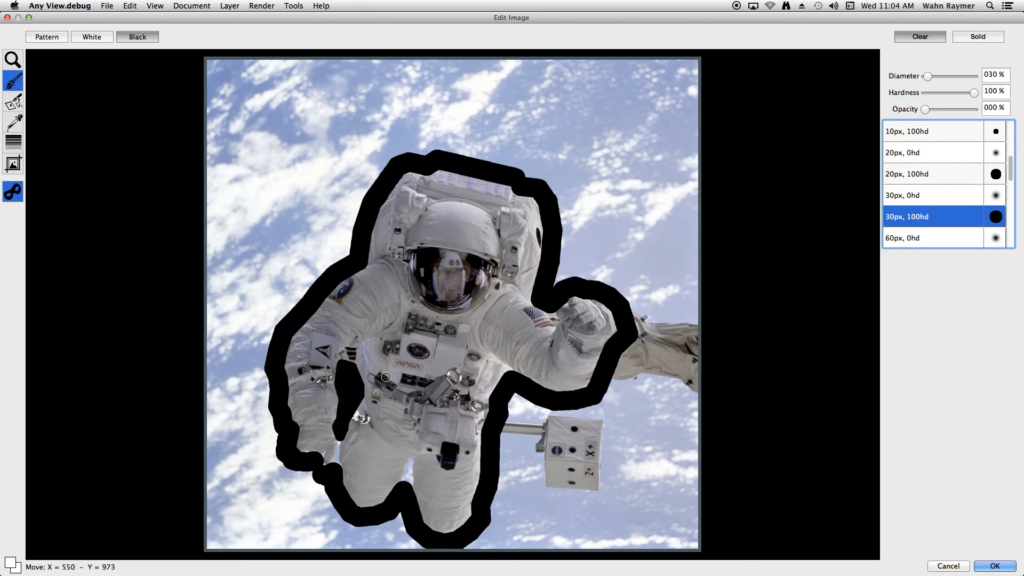
Erase the background between the astronaut's legs and touch up beside the raised arm and lowered hand with the 20px, 100hd brush.
click(999, 176)
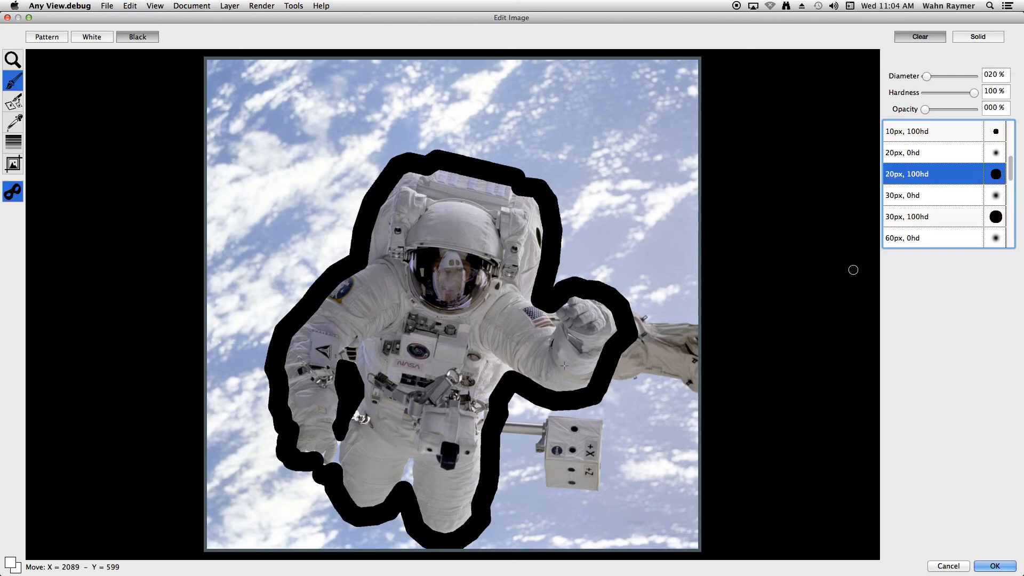
drag(340, 441, 339, 445)
shift+click(402, 482)
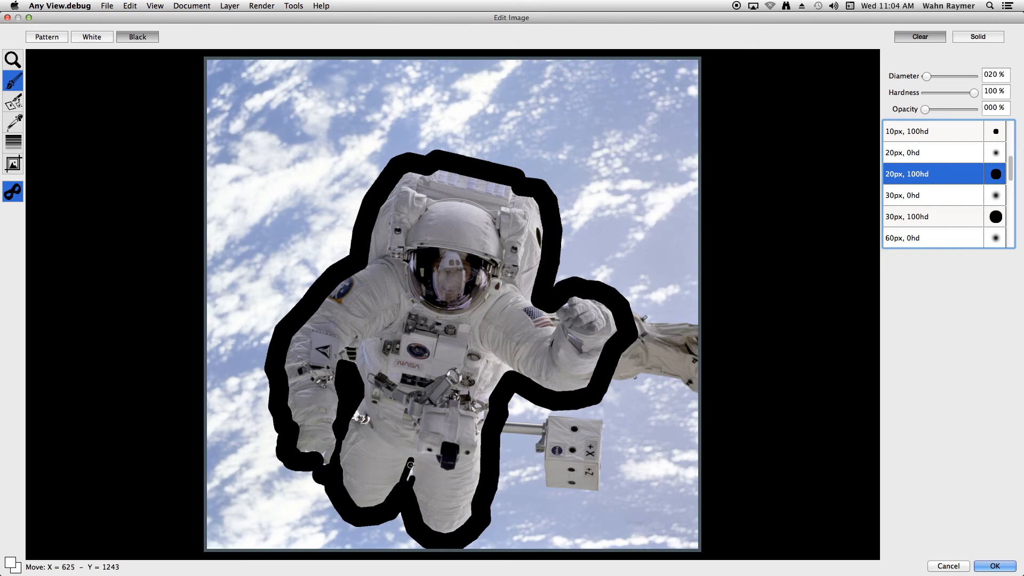
click(409, 482)
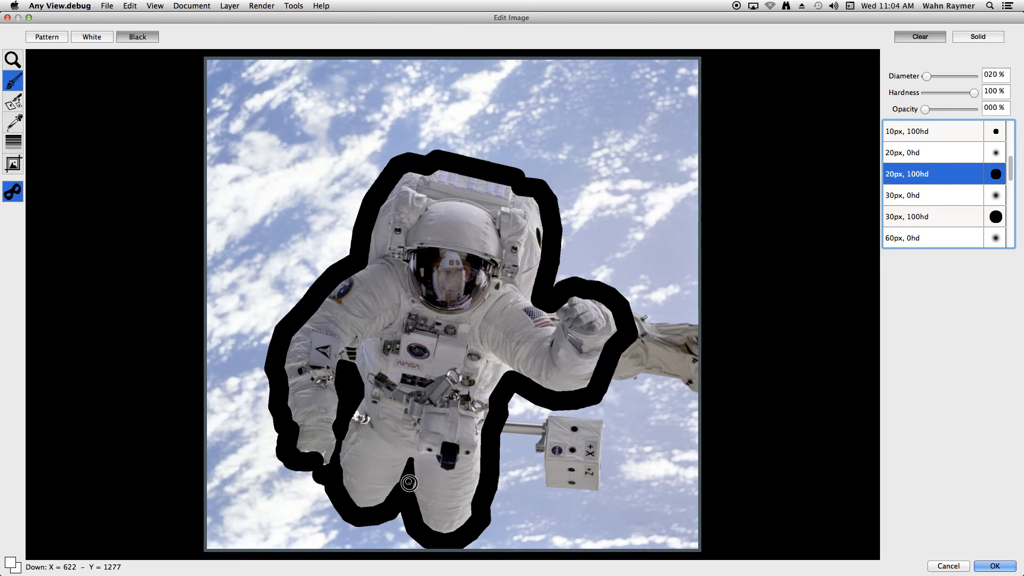
click(548, 312)
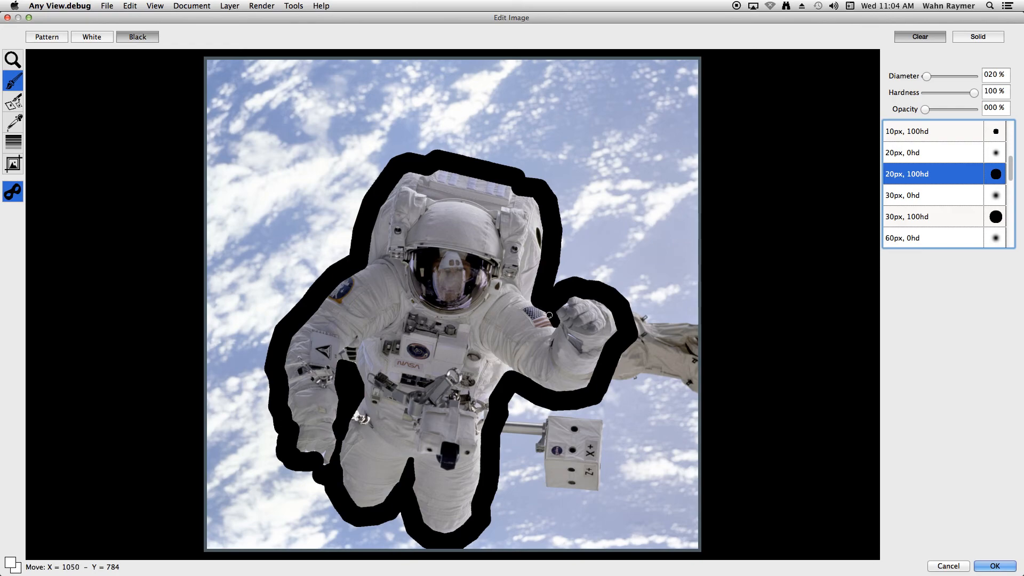
click(550, 317)
click(319, 460)
Erase the remaining background around the fingers of the astronaut's lowered hand with the 10px, 100hd brush.
drag(1013, 166, 1013, 158)
click(1000, 155)
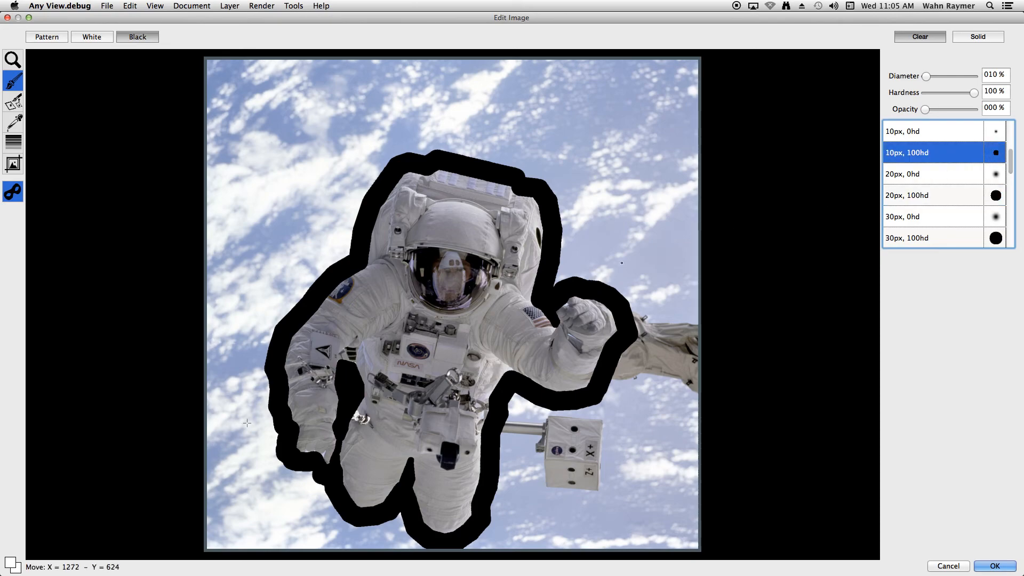
click(324, 454)
click(307, 451)
click(307, 453)
click(311, 454)
click(323, 456)
click(321, 456)
Erase the robotic arm, the box and the sky on the raised-hand side of the astronaut with the 250px, 100hd brush.
drag(1010, 162, 1021, 214)
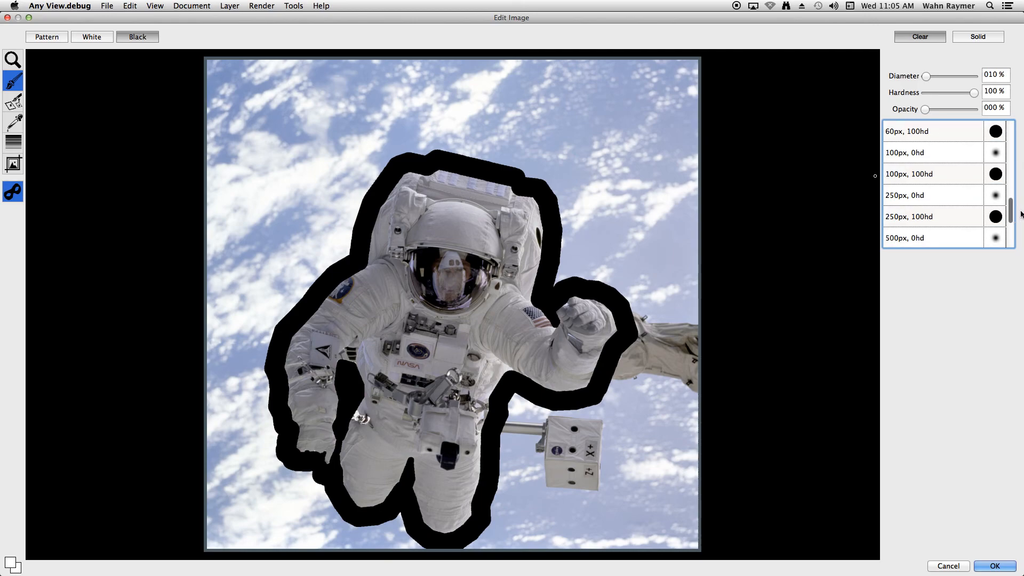
click(938, 216)
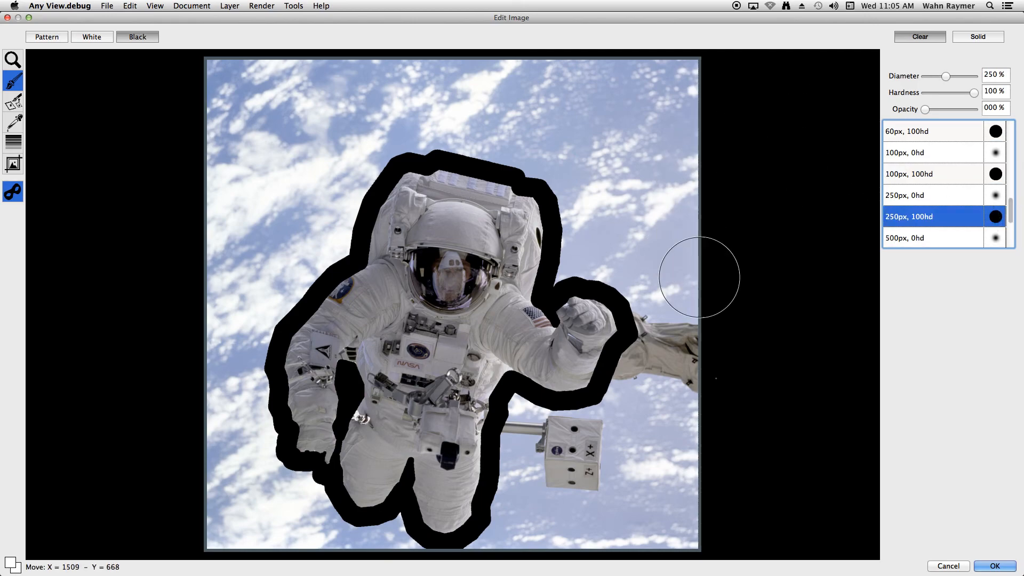
mouse_move(658, 348)
mouse_down()
mouse_move(622, 426)
mouse_move(542, 439)
mouse_move(530, 431)
mouse_move(514, 511)
mouse_move(681, 517)
mouse_move(707, 345)
mouse_move(694, 413)
mouse_move(666, 456)
mouse_move(611, 481)
mouse_move(608, 473)
mouse_up()
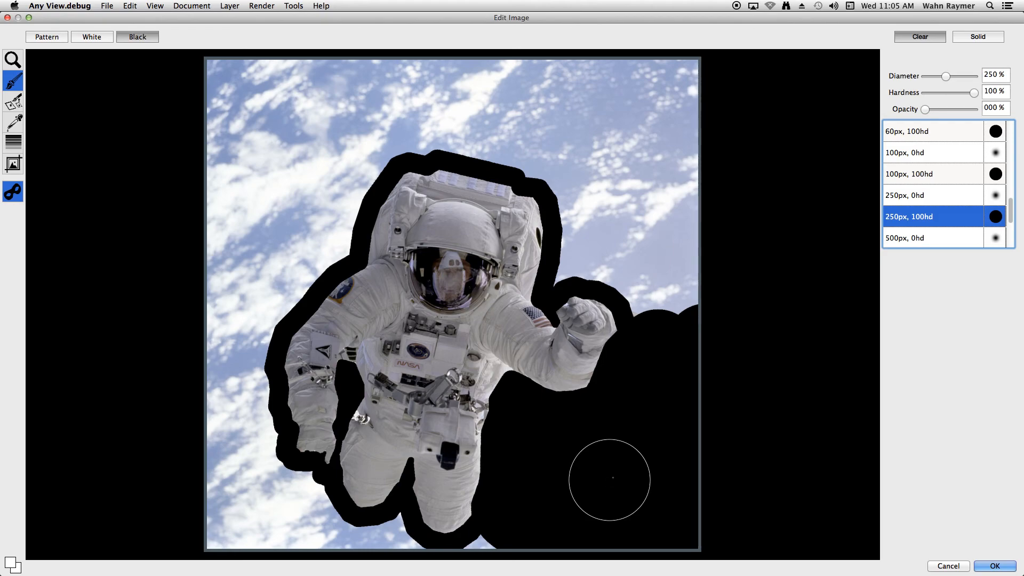
click(590, 255)
mouse_move(614, 260)
mouse_down()
mouse_move(665, 290)
mouse_move(685, 288)
mouse_move(685, 81)
mouse_up()
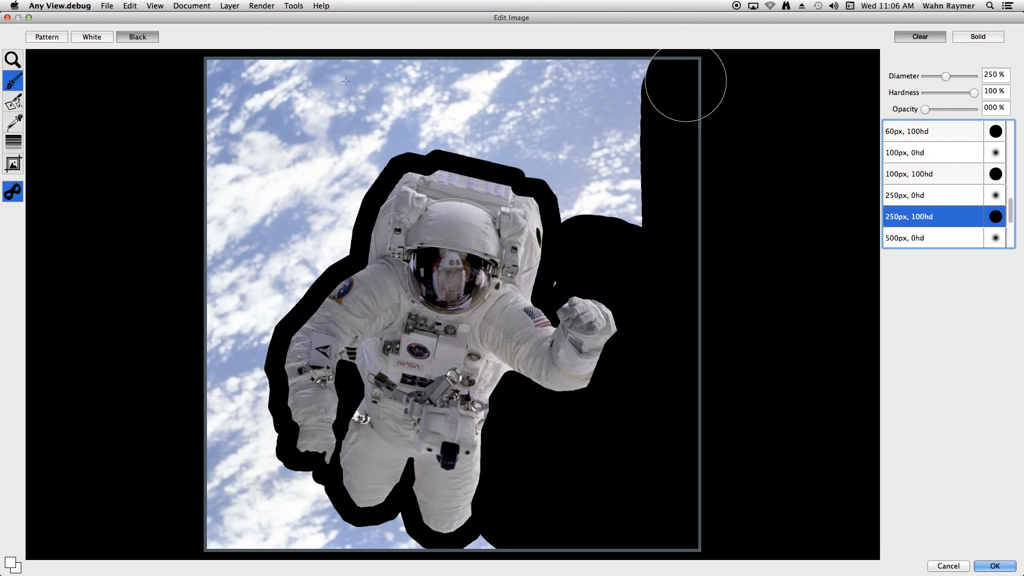
Erase the background along the image's top and left edges and up to the cleared outline above and left of the astronaut.
shift+click(220, 73)
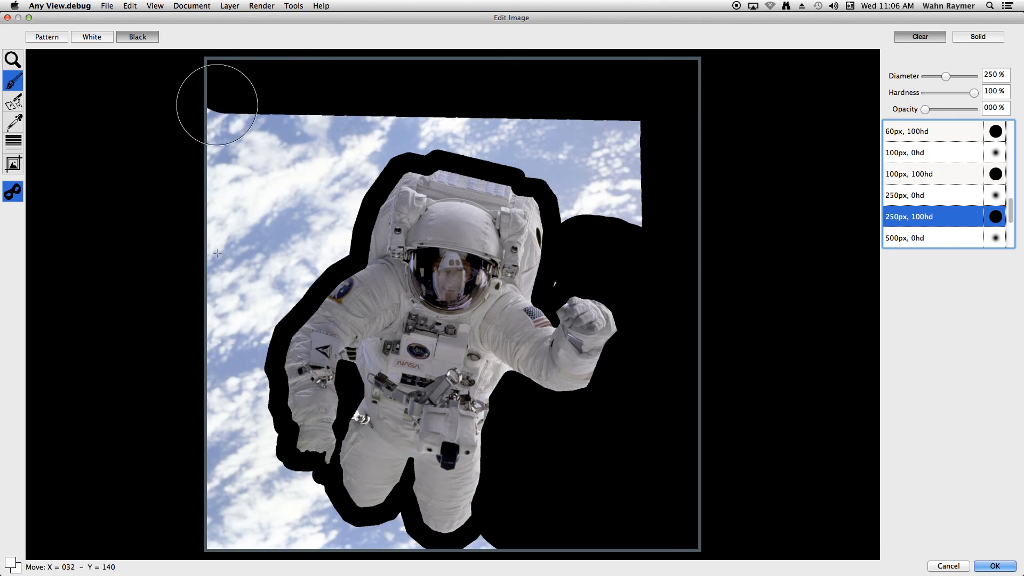
shift+click(218, 532)
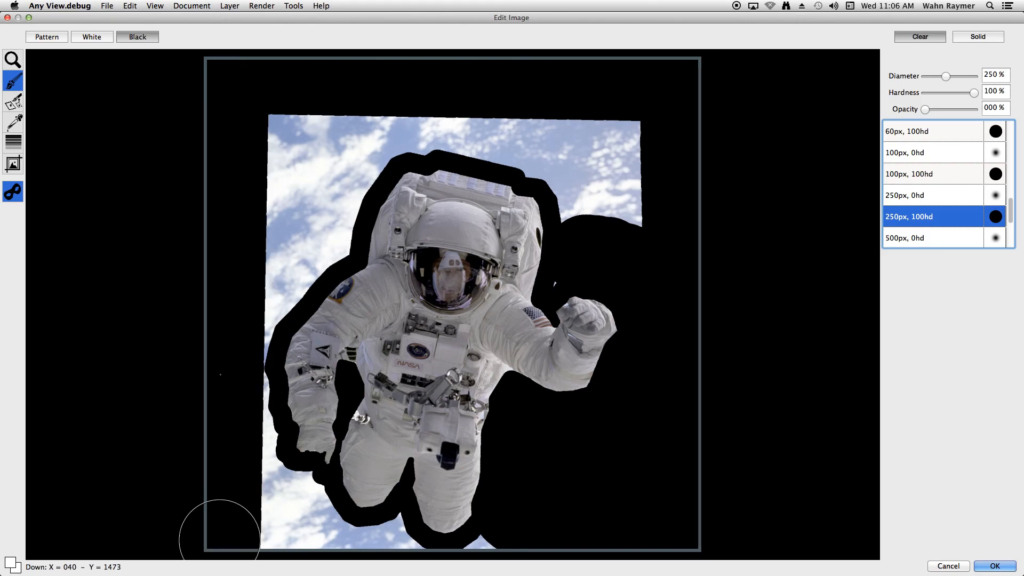
click(256, 131)
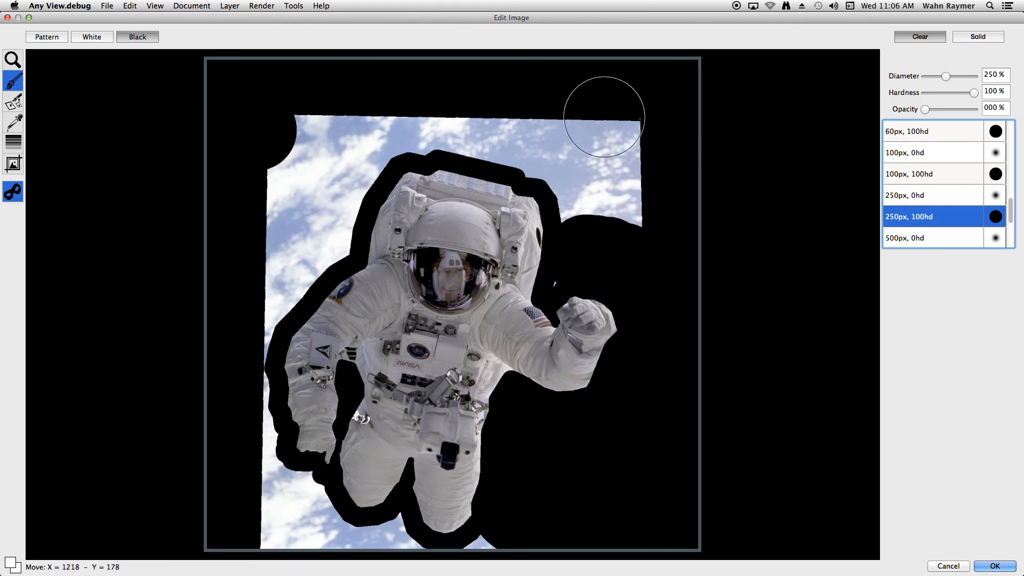
shift+click(640, 118)
mouse_move(623, 142)
mouse_down()
mouse_move(626, 213)
mouse_move(591, 204)
mouse_move(560, 158)
mouse_move(523, 139)
mouse_up()
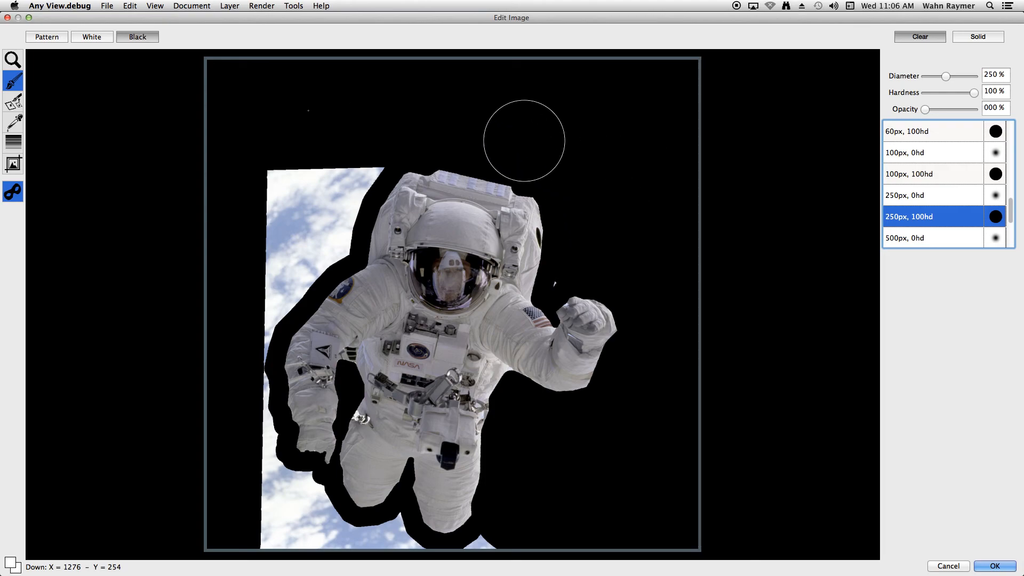
mouse_move(366, 145)
mouse_down()
mouse_move(277, 171)
mouse_move(285, 187)
mouse_move(334, 183)
mouse_move(341, 195)
mouse_up()
mouse_move(314, 230)
mouse_down()
mouse_move(287, 229)
mouse_move(332, 236)
mouse_move(304, 235)
mouse_move(247, 306)
mouse_move(217, 401)
mouse_move(238, 428)
mouse_move(259, 506)
mouse_move(301, 509)
mouse_move(303, 525)
mouse_up()
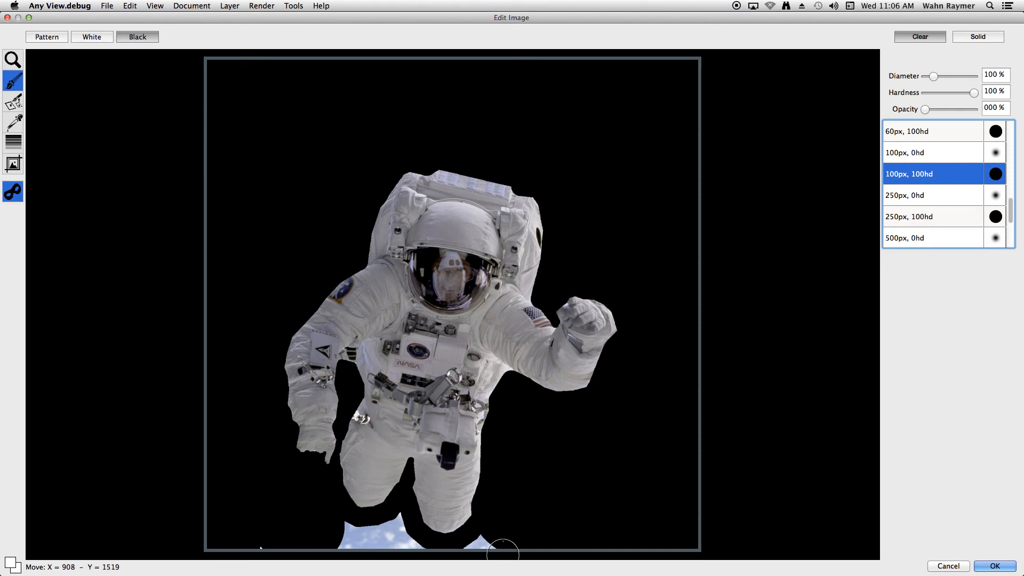
Erase the leftover background below the astronaut's legs with the 100px, 100hd brush and accept the image edit.
click(497, 538)
mouse_move(495, 537)
mouse_down()
mouse_move(435, 556)
mouse_move(385, 549)
mouse_move(396, 528)
mouse_move(252, 546)
mouse_move(344, 523)
mouse_up()
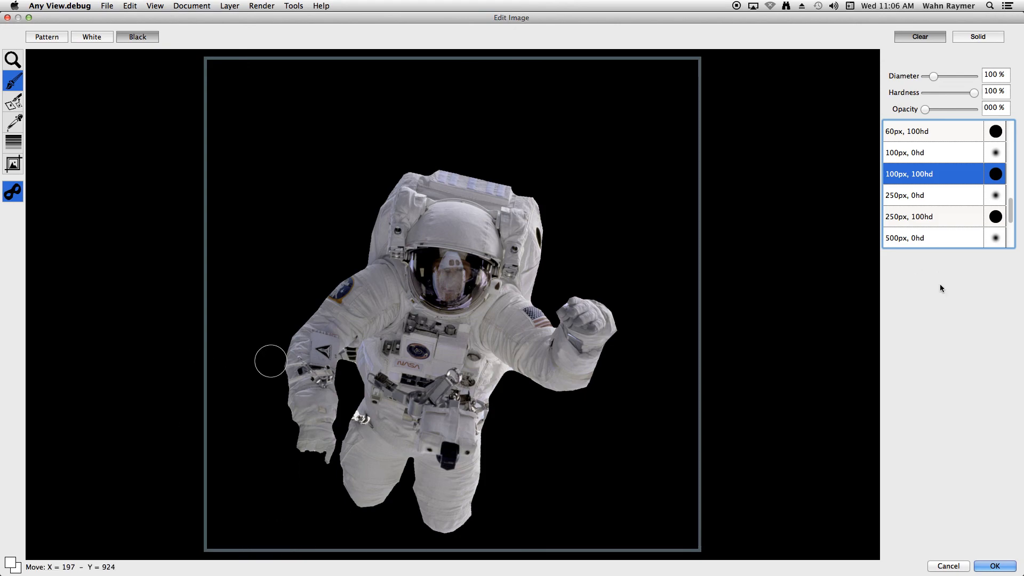
click(995, 566)
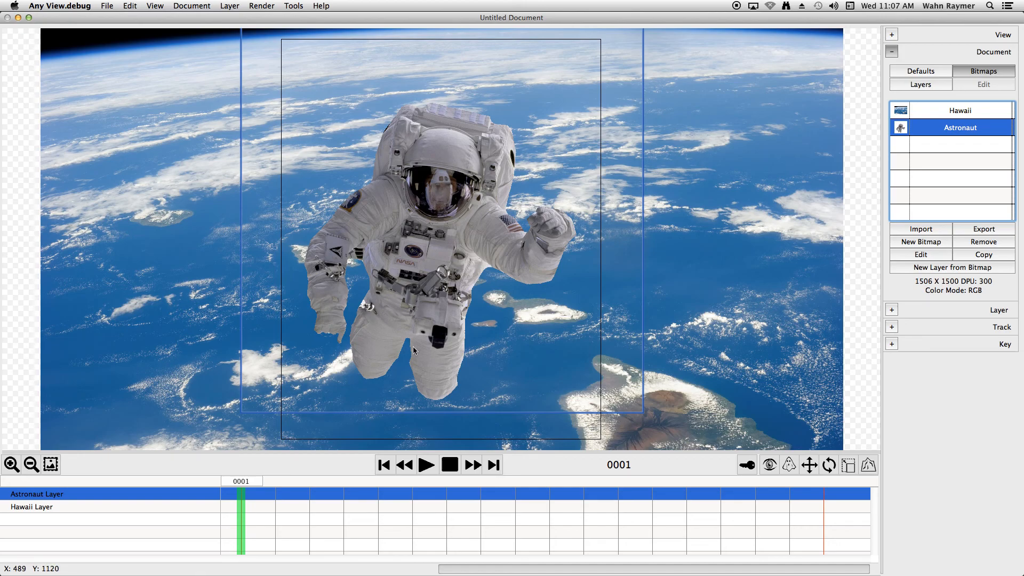
Create a new RGB bitmap 1506 wide by 1500 high at a resolution of 150.0.
click(917, 243)
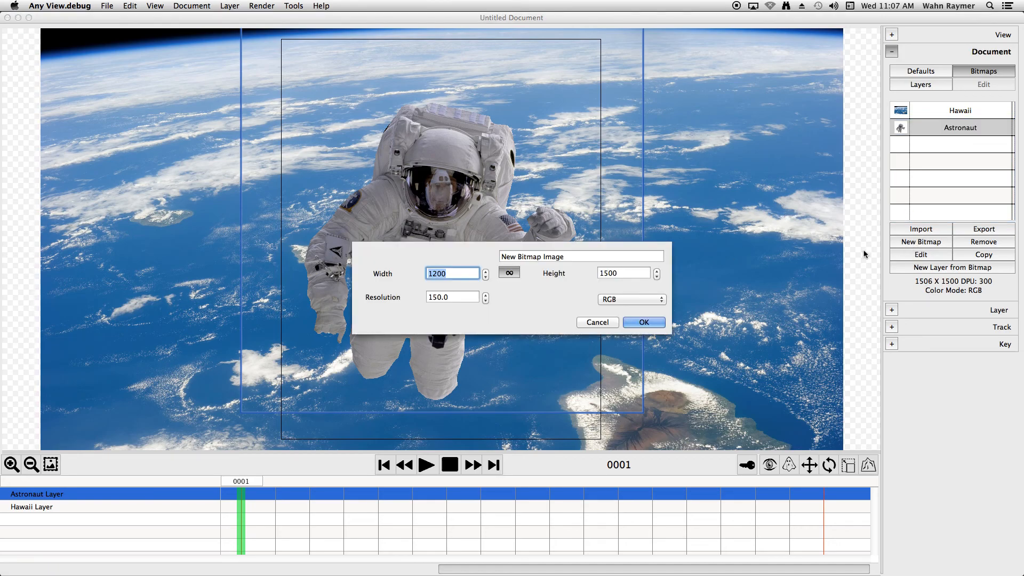
click(442, 274)
double_click(442, 274)
text(1506)
click(469, 296)
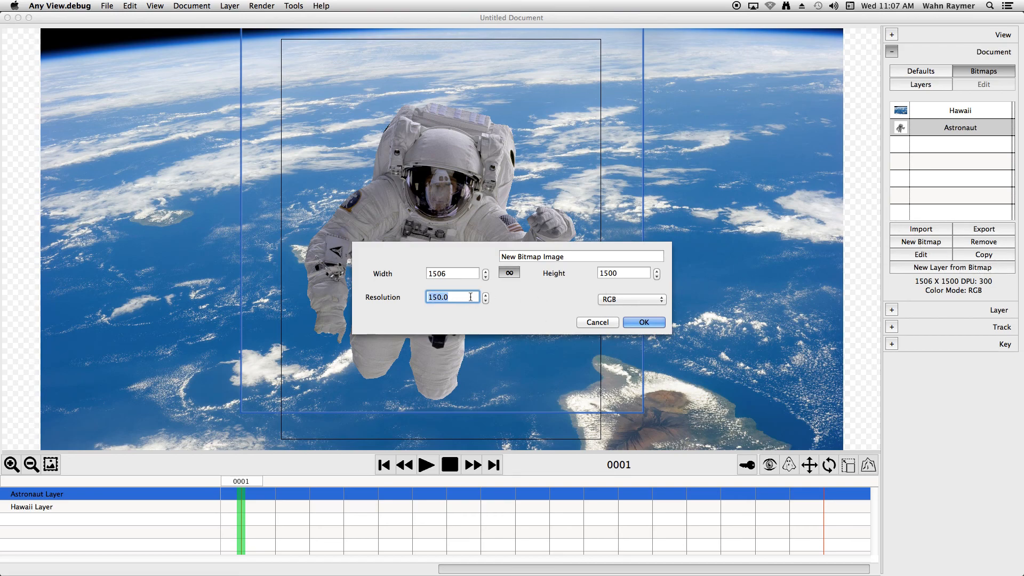
click(633, 321)
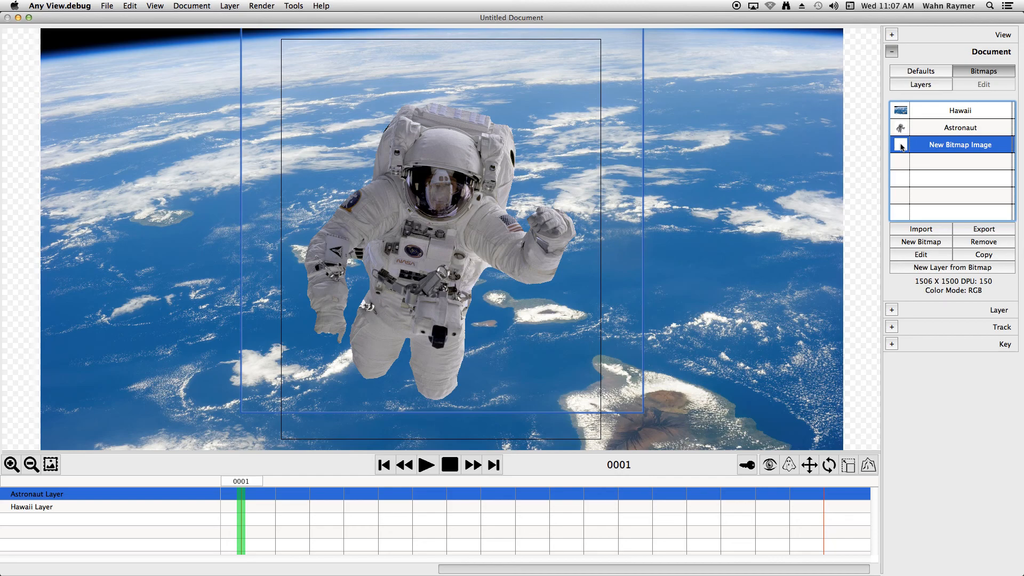
Fill the new bitmap with a Black White gradient running upward from about X 683, Y 1434 to X 661, Y 480, and accept the edit.
double_click(903, 147)
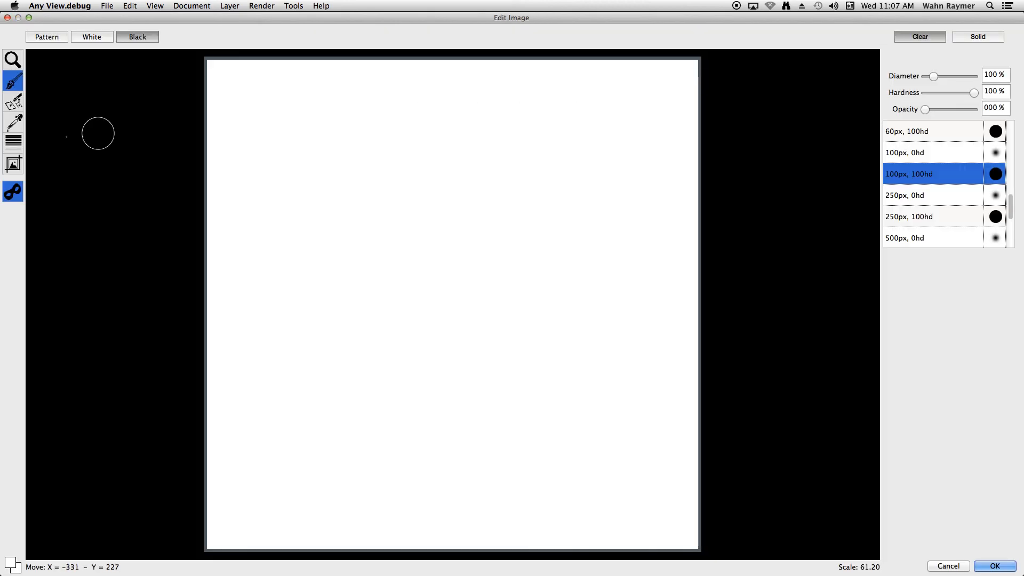
click(16, 146)
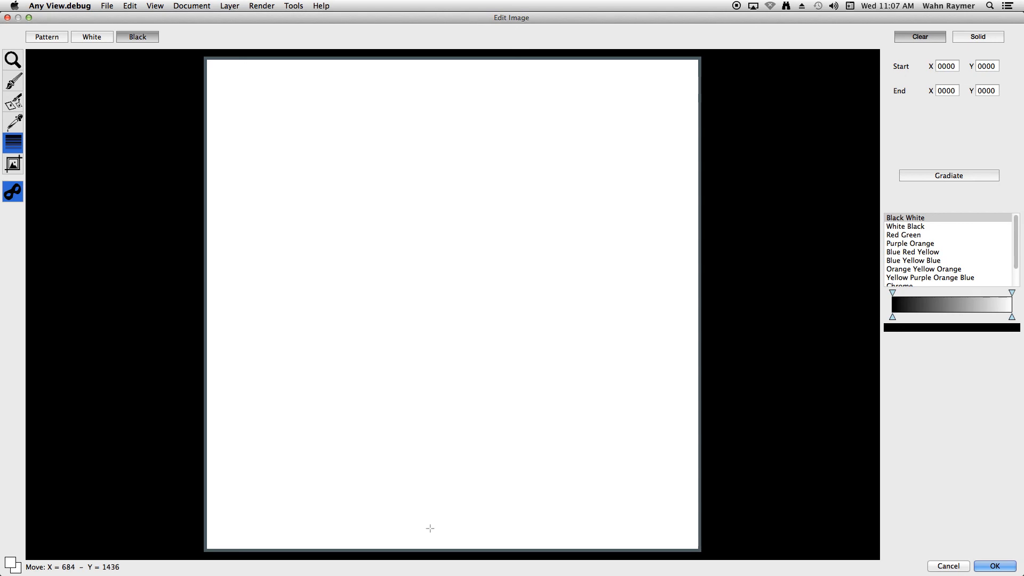
drag(430, 528, 422, 217)
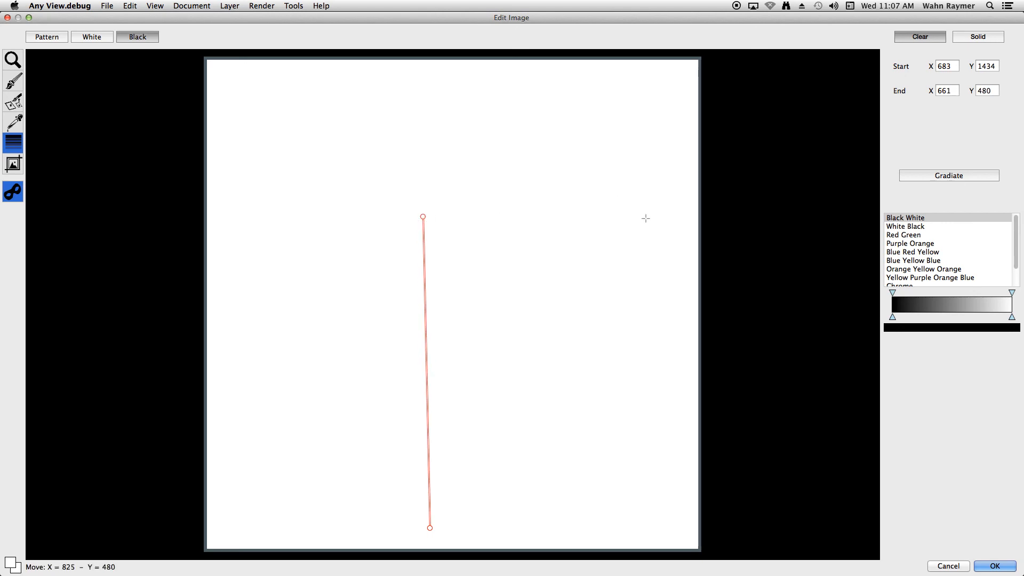
click(960, 178)
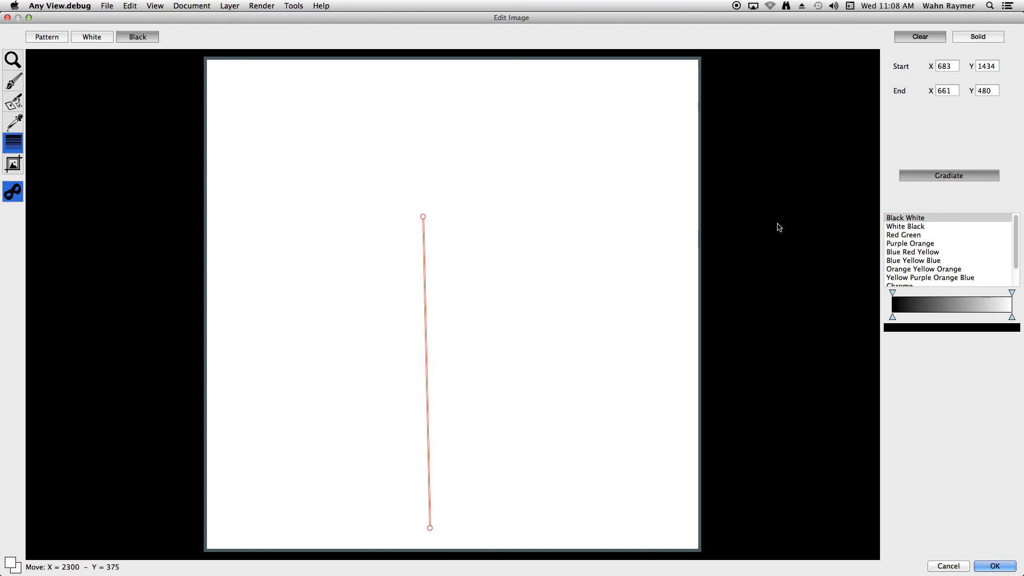
click(996, 565)
Assign New Bitmap Image as the depth map of the Astronaut Layer.
click(949, 146)
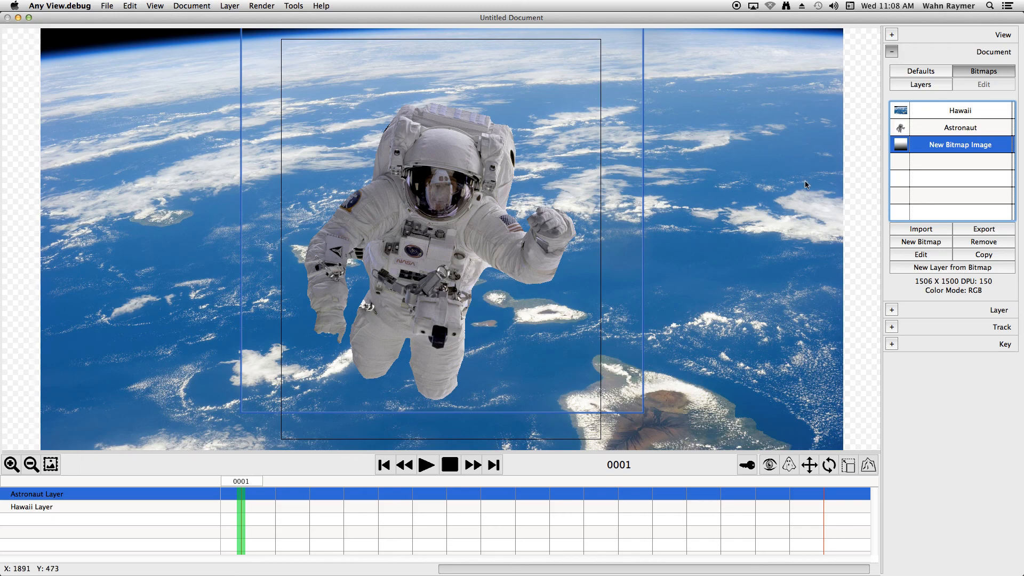
click(47, 494)
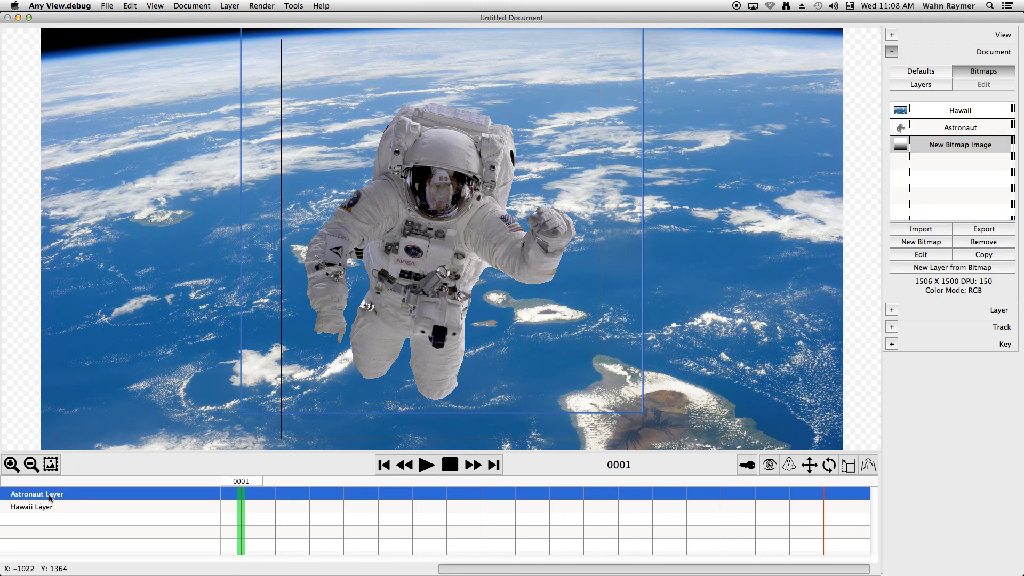
click(892, 51)
click(893, 68)
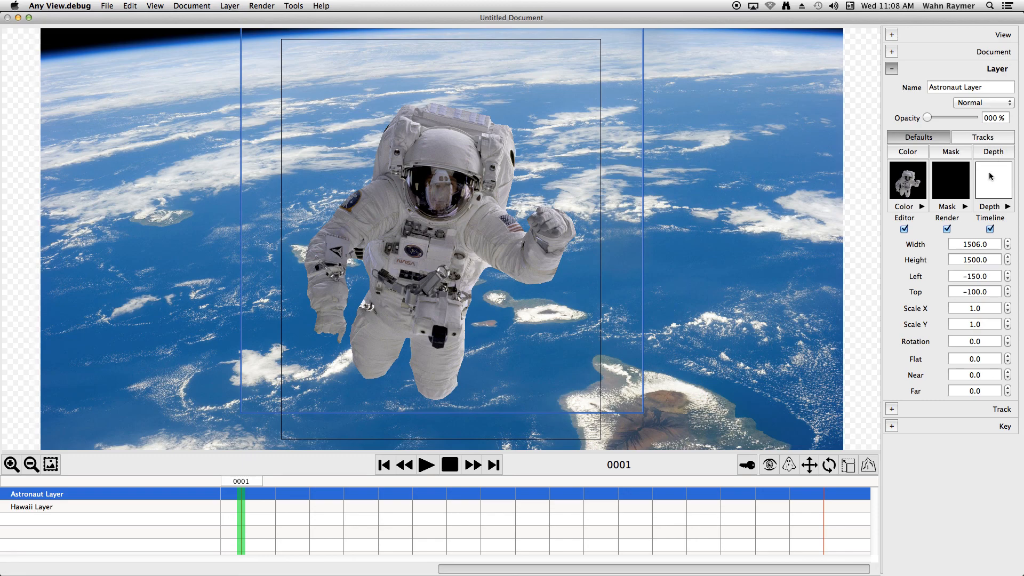
click(1007, 207)
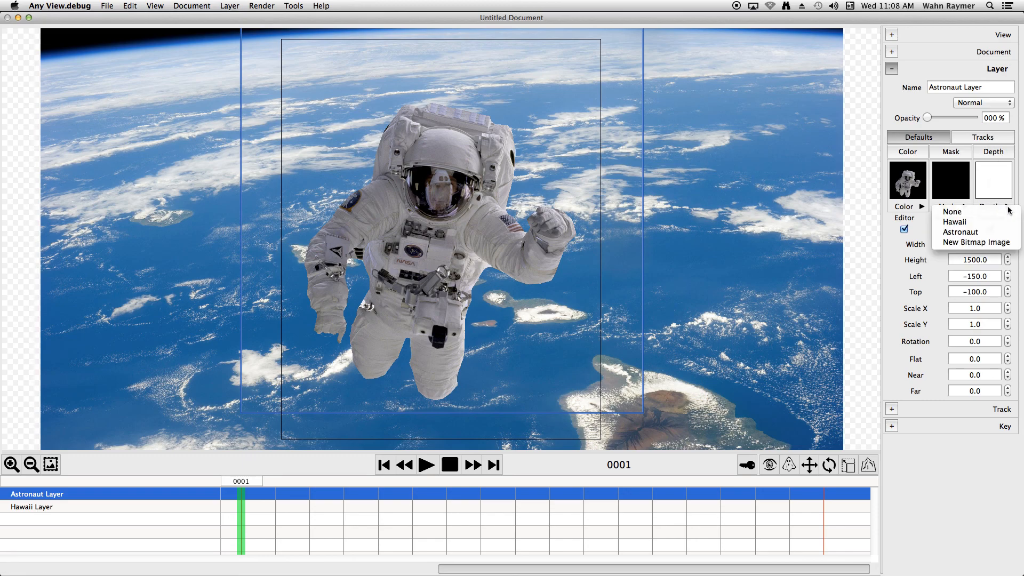
click(966, 244)
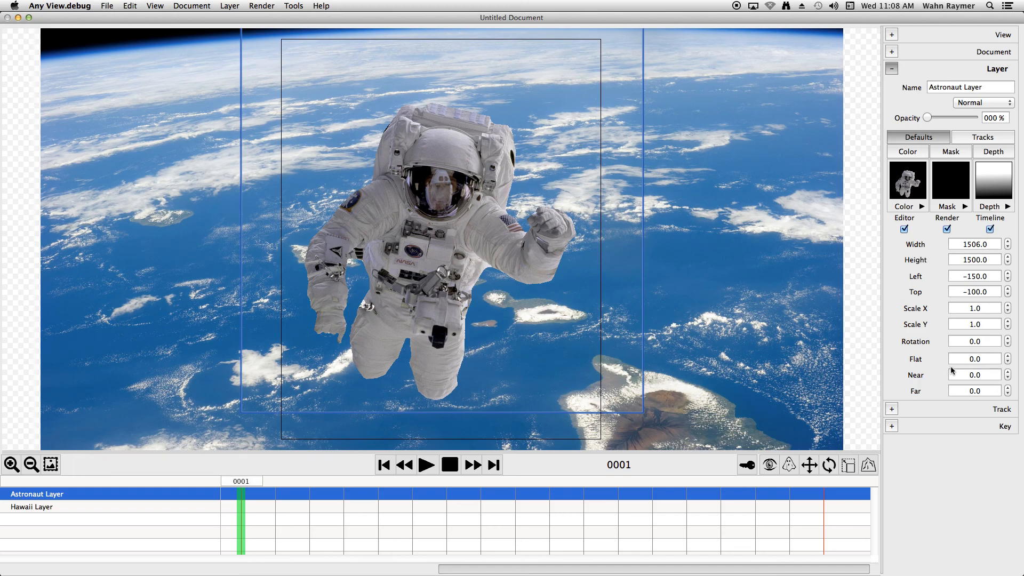
Set the Astronaut Layer's Near value to 150 and its Far value to 100.
click(981, 375)
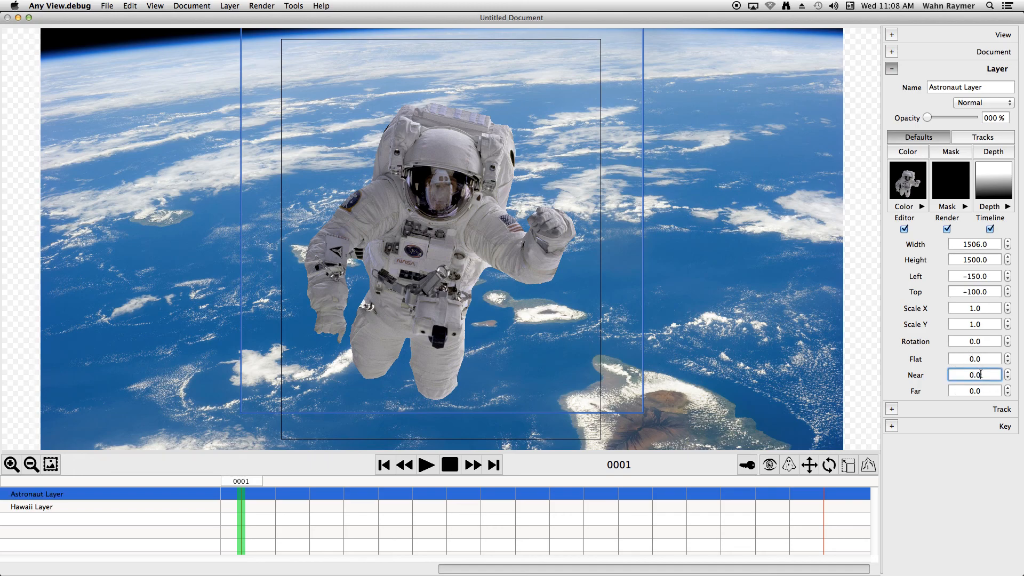
text(150)
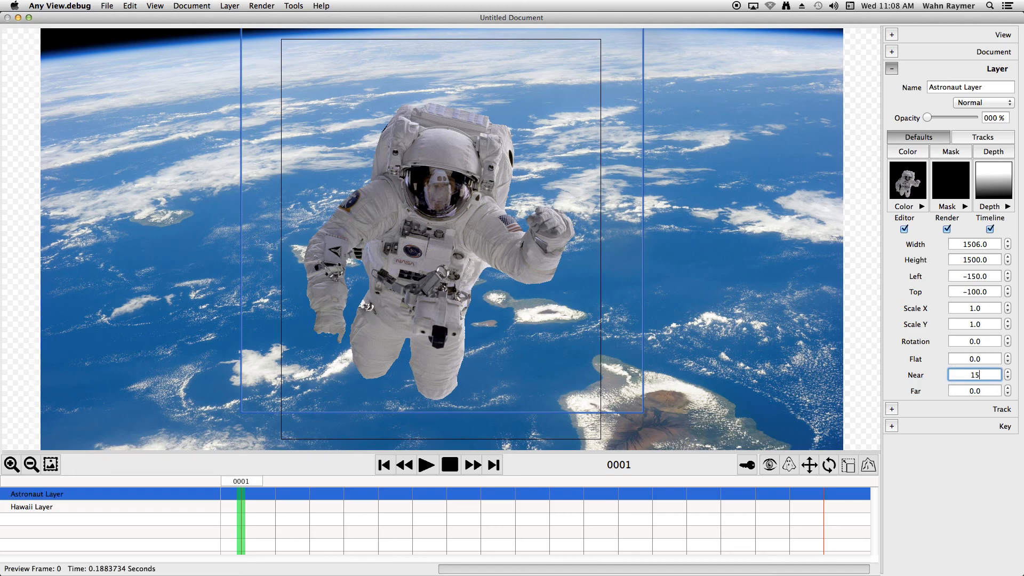
click(994, 392)
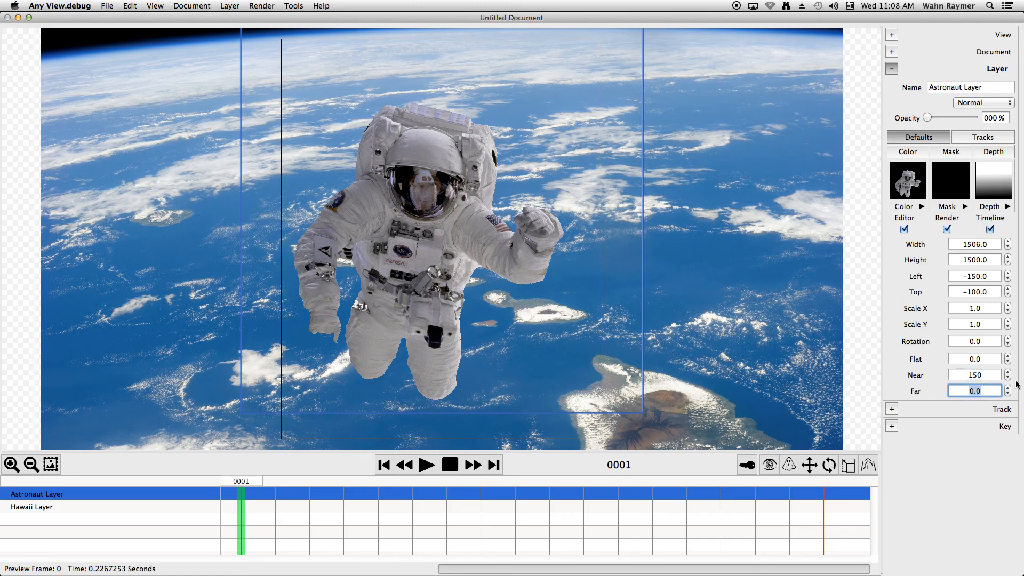
text(100)
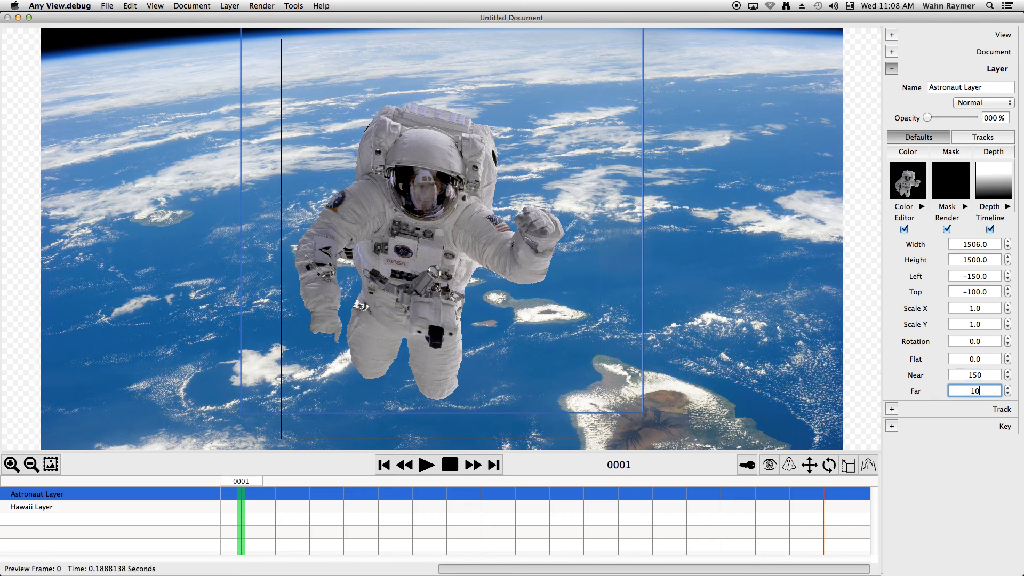
Set the Hawaii Layer's Flat value to -250.
click(47, 509)
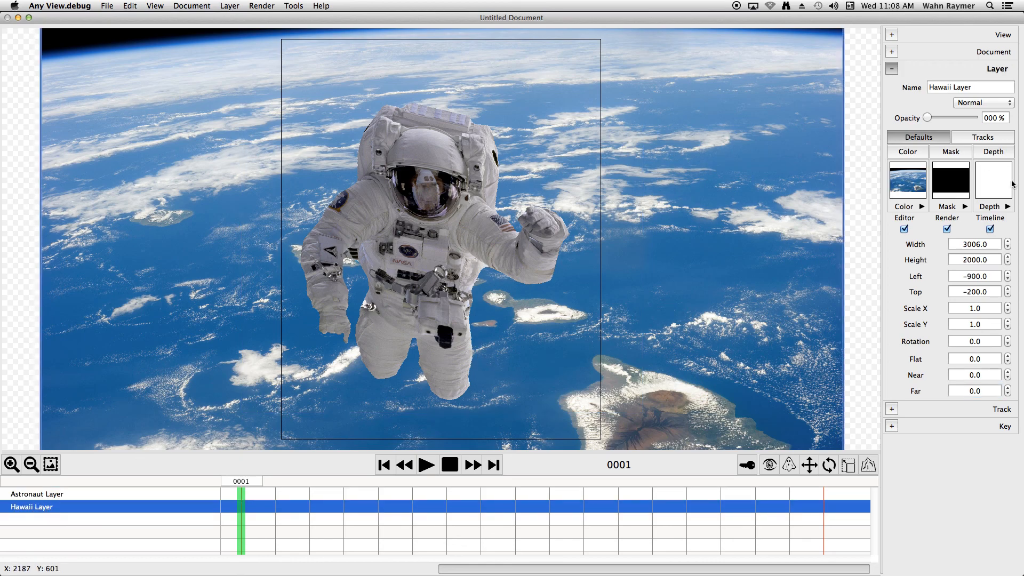
click(978, 358)
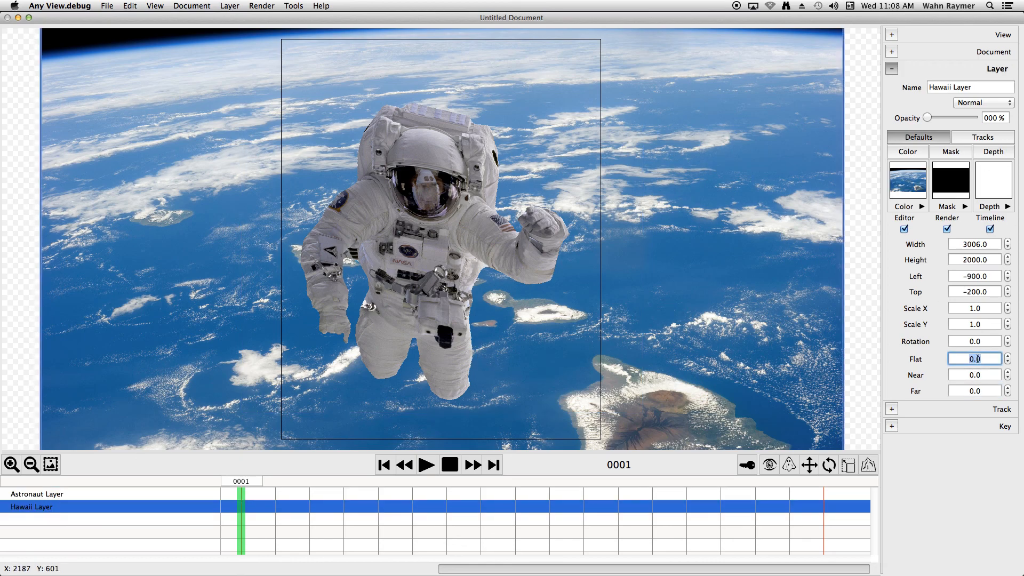
text(-250)
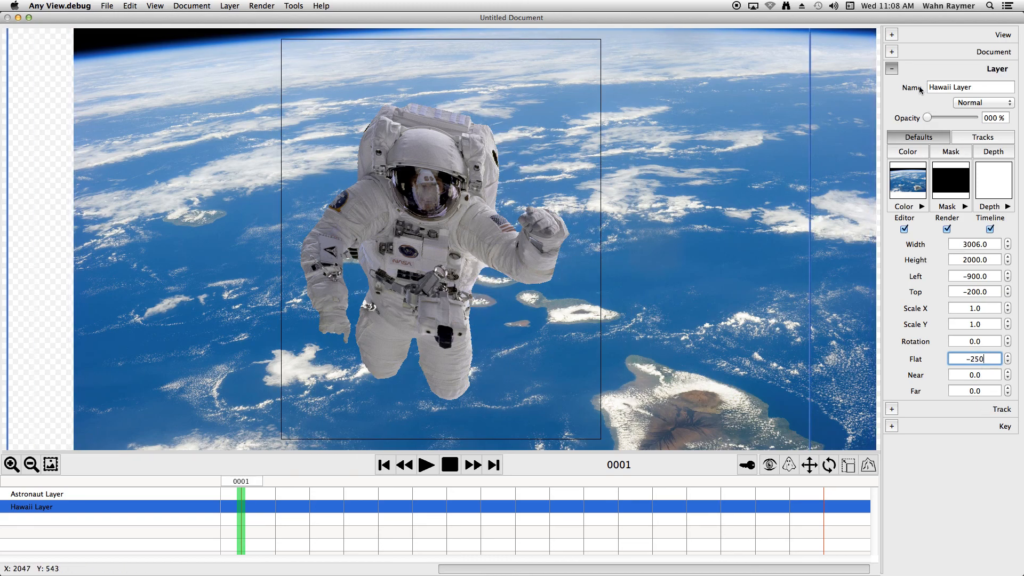
Preview the depth effect by playing through the views with Palindrome enabled, and display the scene as an anaglyph.
click(891, 69)
click(891, 35)
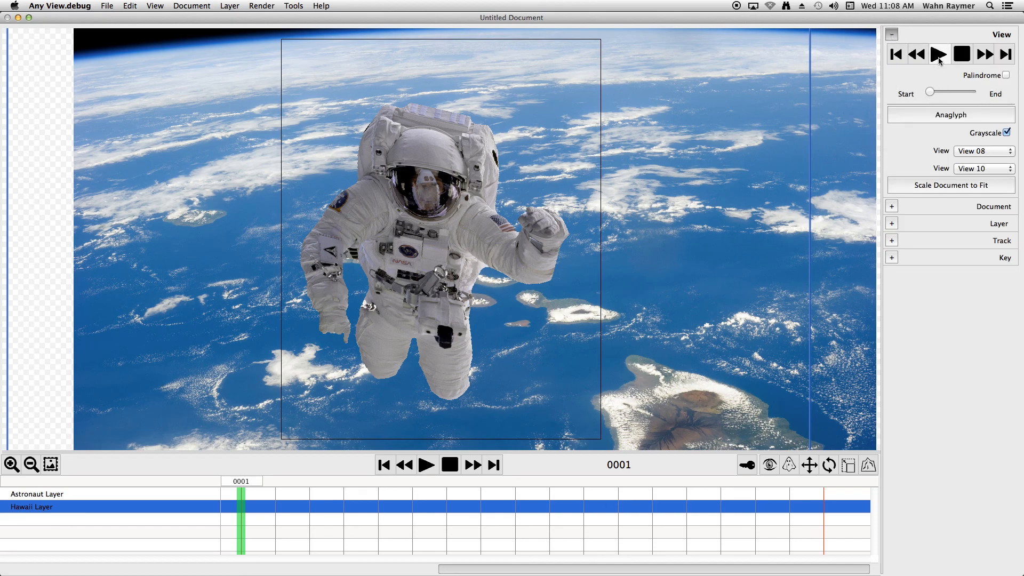
click(940, 62)
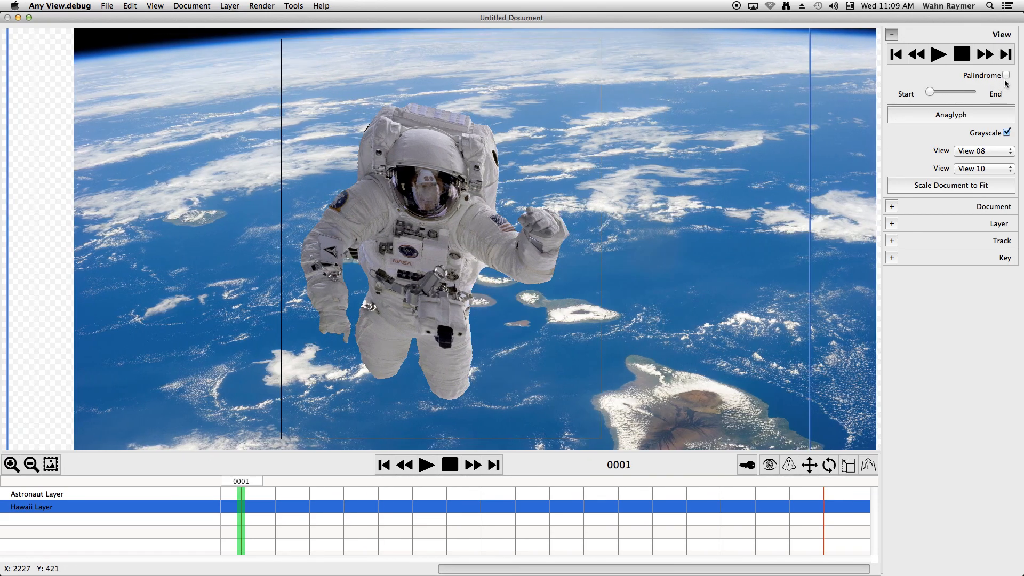
click(1005, 75)
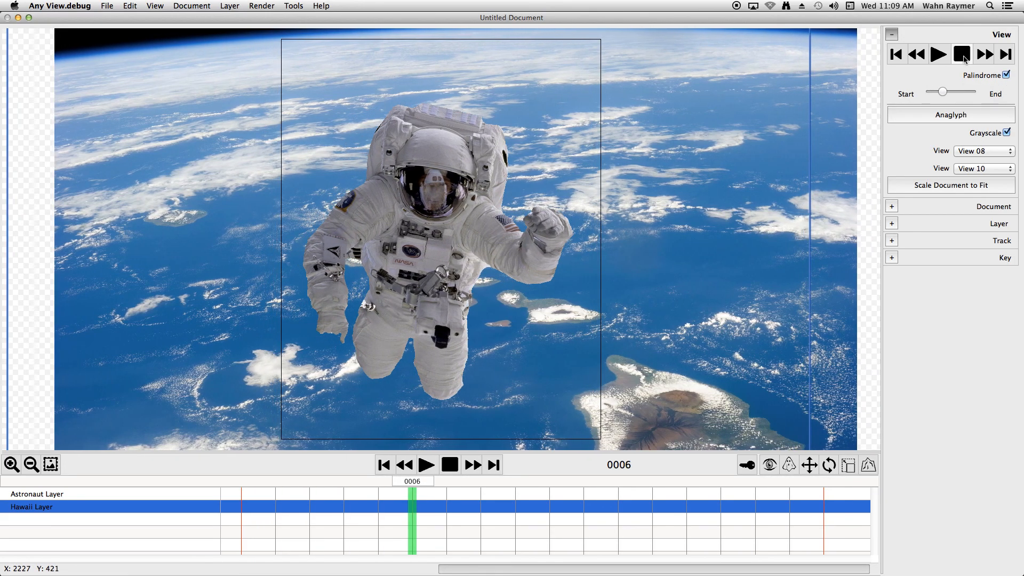
click(945, 57)
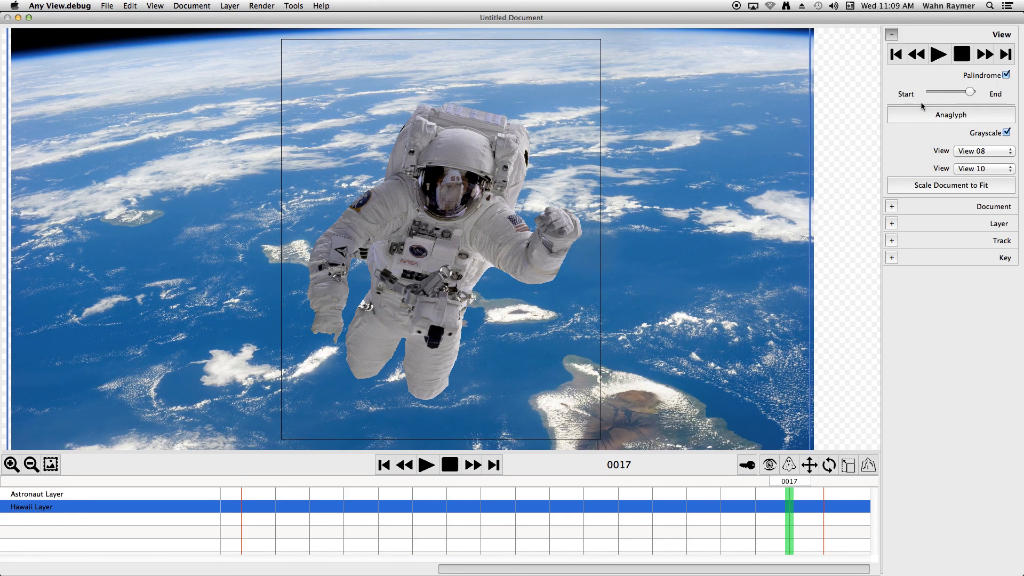
click(946, 117)
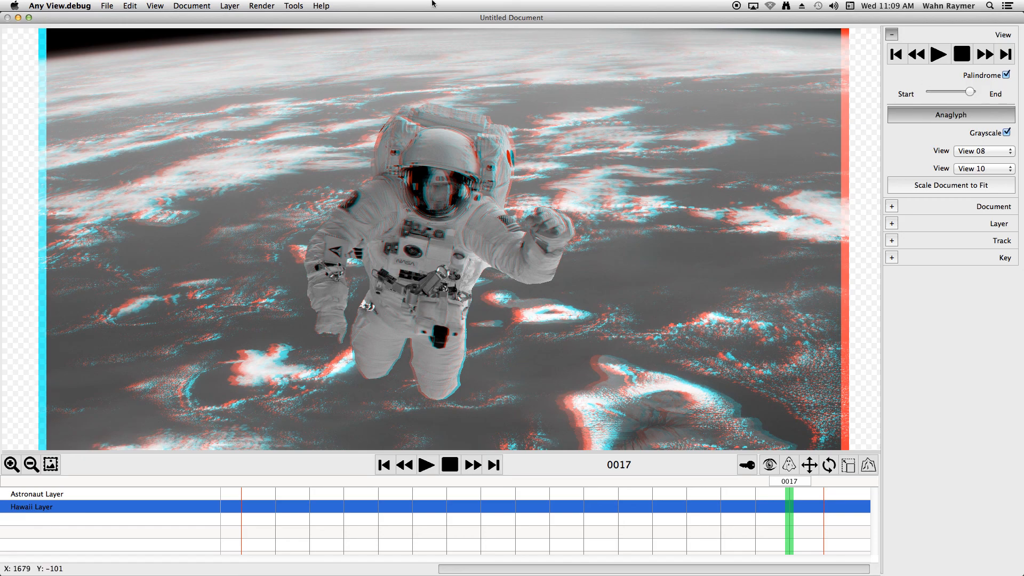
Save the document under the name AstroScene on the Desktop.
click(109, 5)
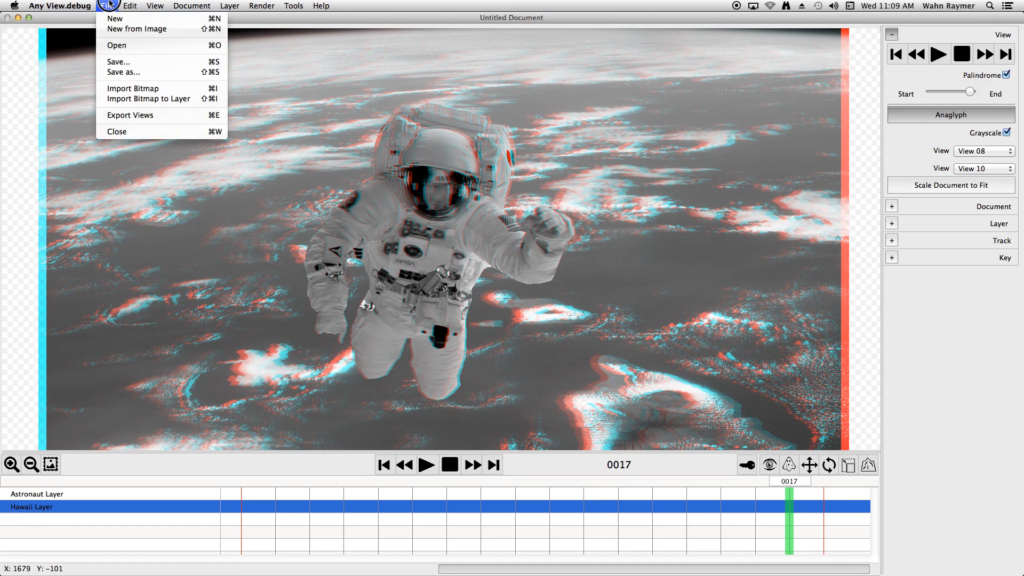
click(112, 72)
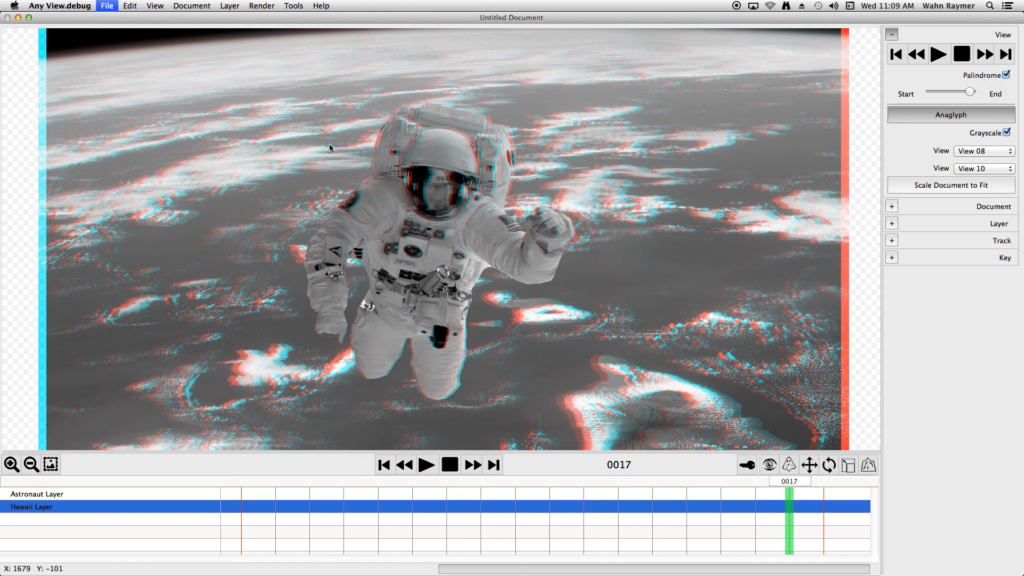
text(AstroScene)
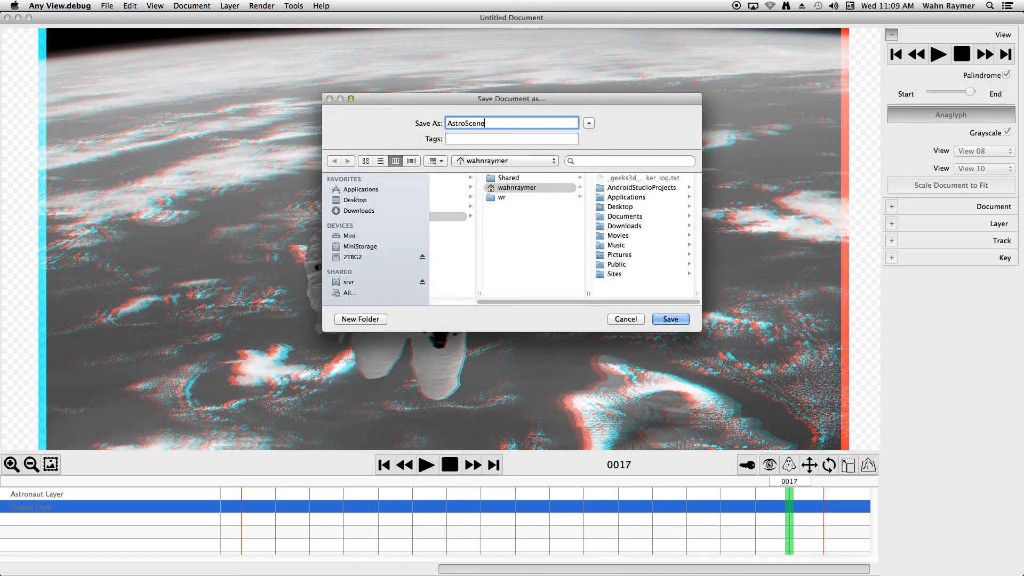
click(357, 201)
click(677, 318)
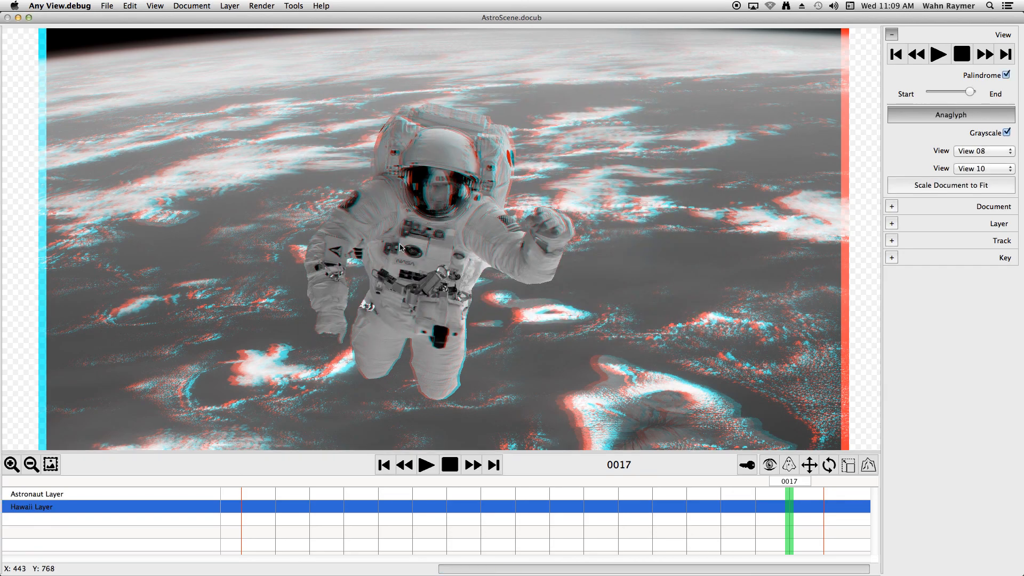